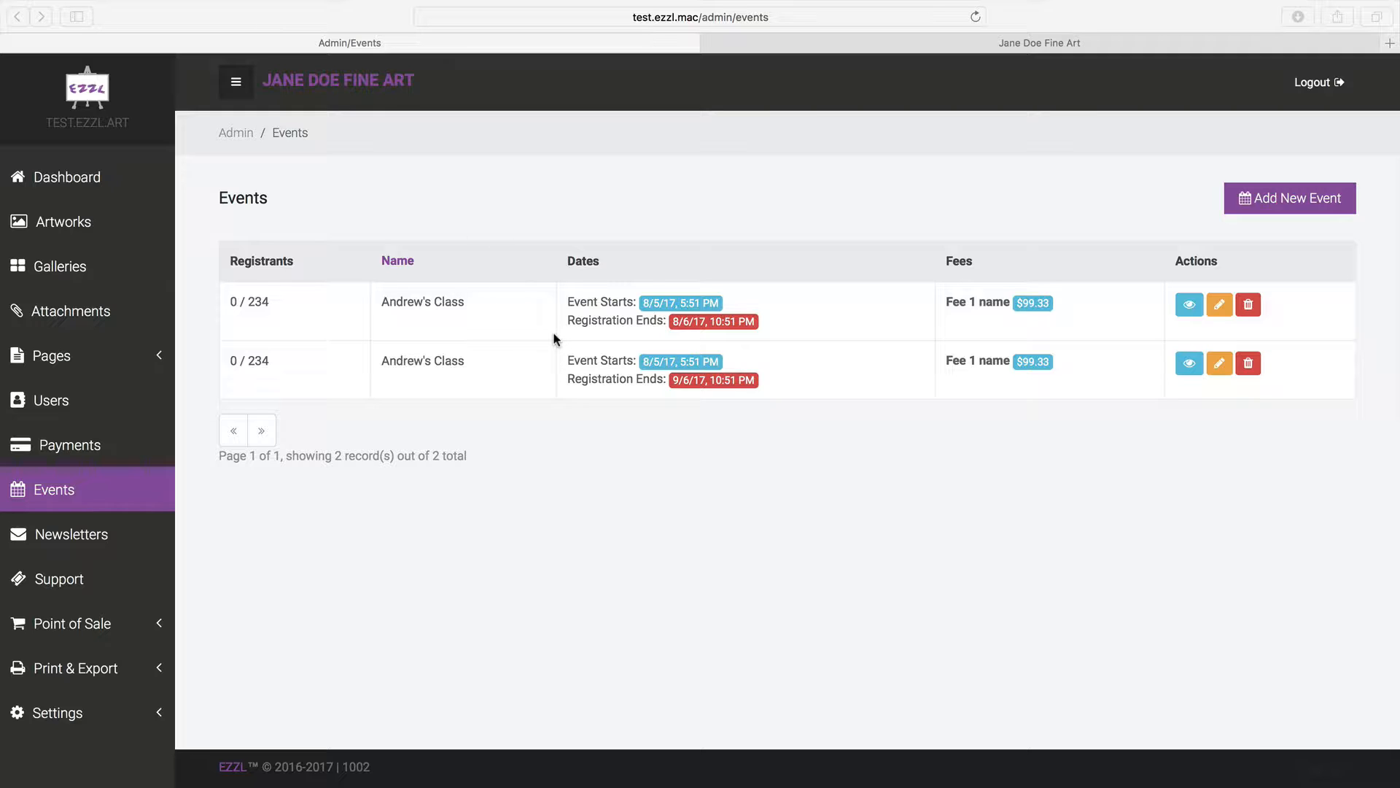
Open the public Events page and highlight the class fees and registrant limits, including 234
{"action": "left_click", "coordinate": [947, 47]}
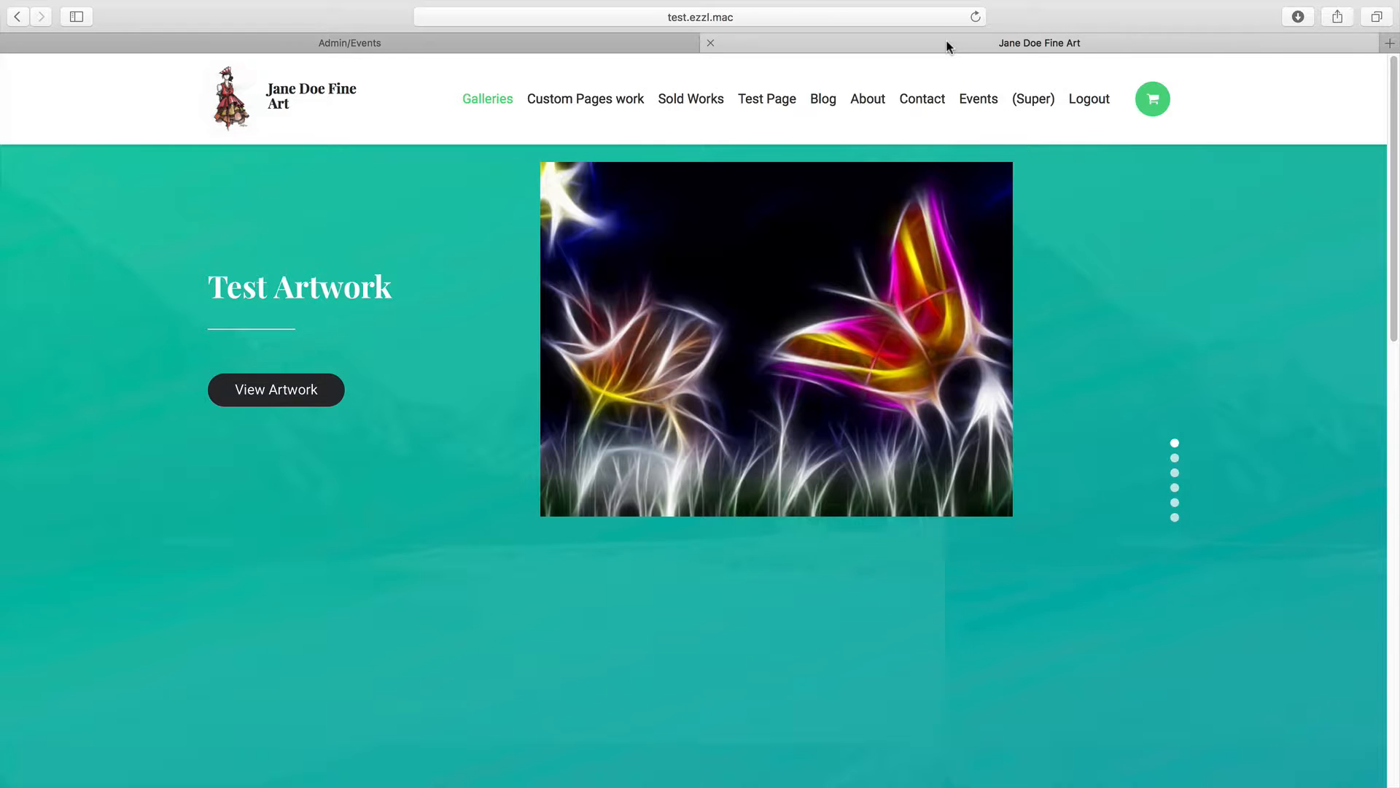
{"action": "left_click", "coordinate": [978, 103]}
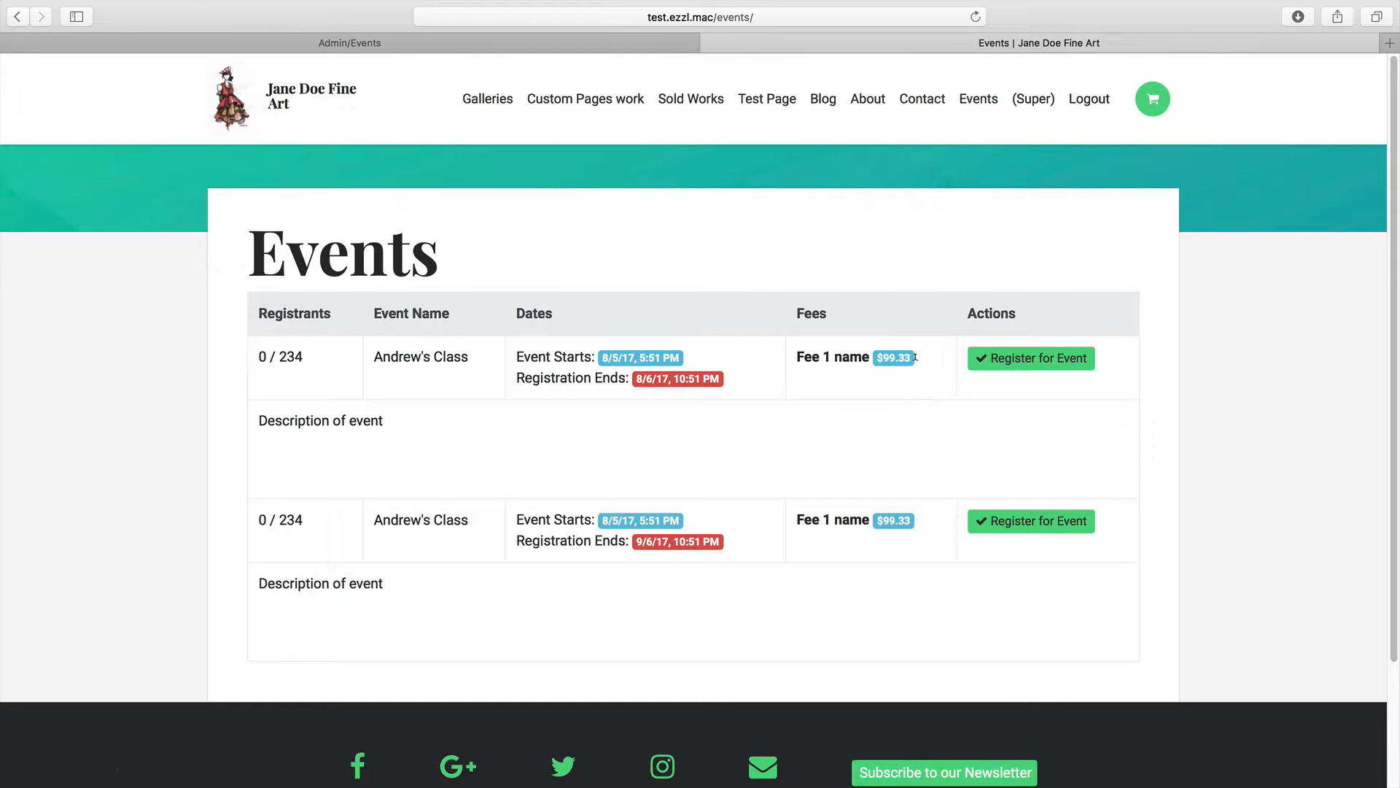
{"action": "left_click_drag", "start_coordinate": [872, 358], "coordinate": [794, 357]}
{"action": "left_click", "coordinate": [800, 389]}
{"action": "double_click", "coordinate": [325, 355]}
{"action": "double_click", "coordinate": [329, 518]}
{"action": "left_click", "coordinate": [676, 356]}
Open registration for the first Andrew's Class and enter a test first and last name
{"action": "left_click", "coordinate": [1022, 359]}
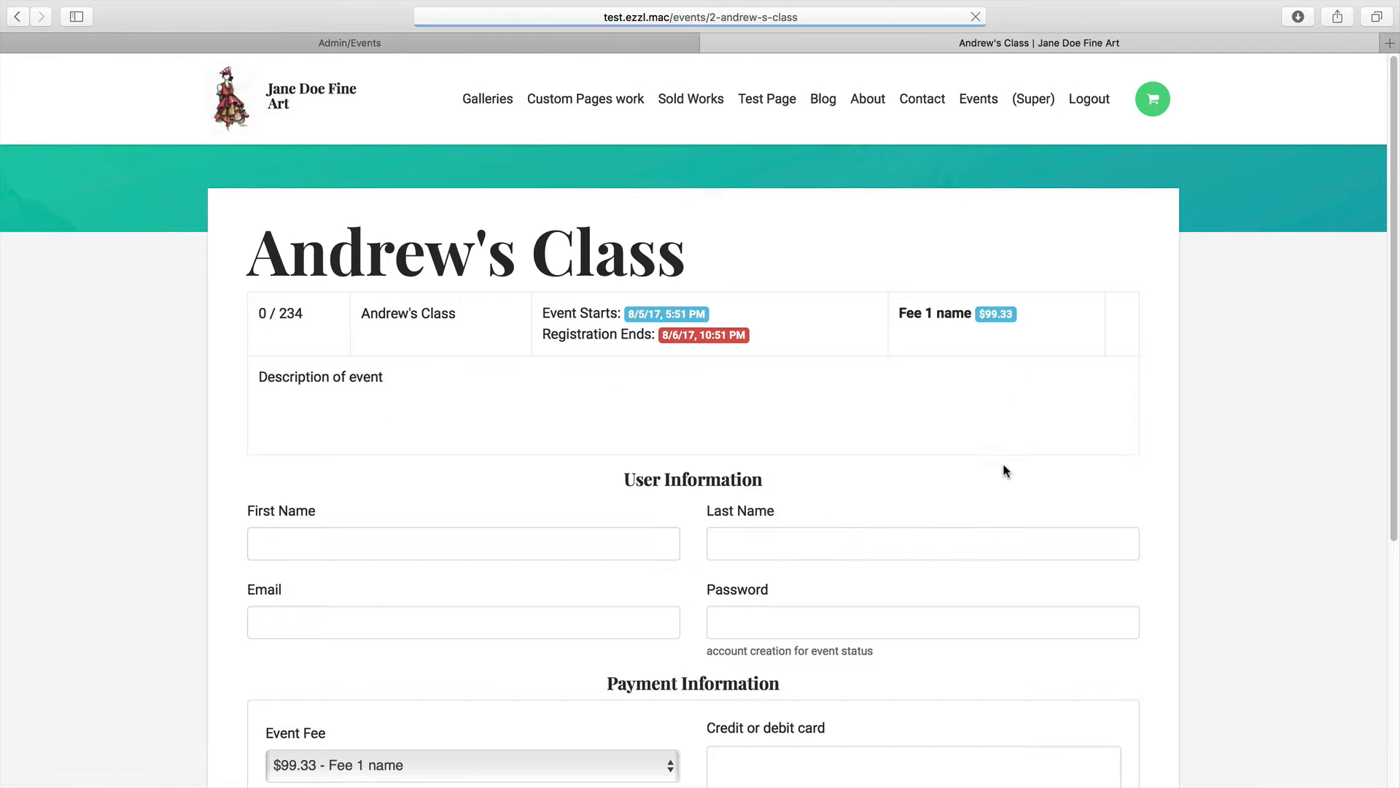
{"action": "scroll", "coordinate": [562, 353], "scroll_direction": "down", "scroll_amount": 1}
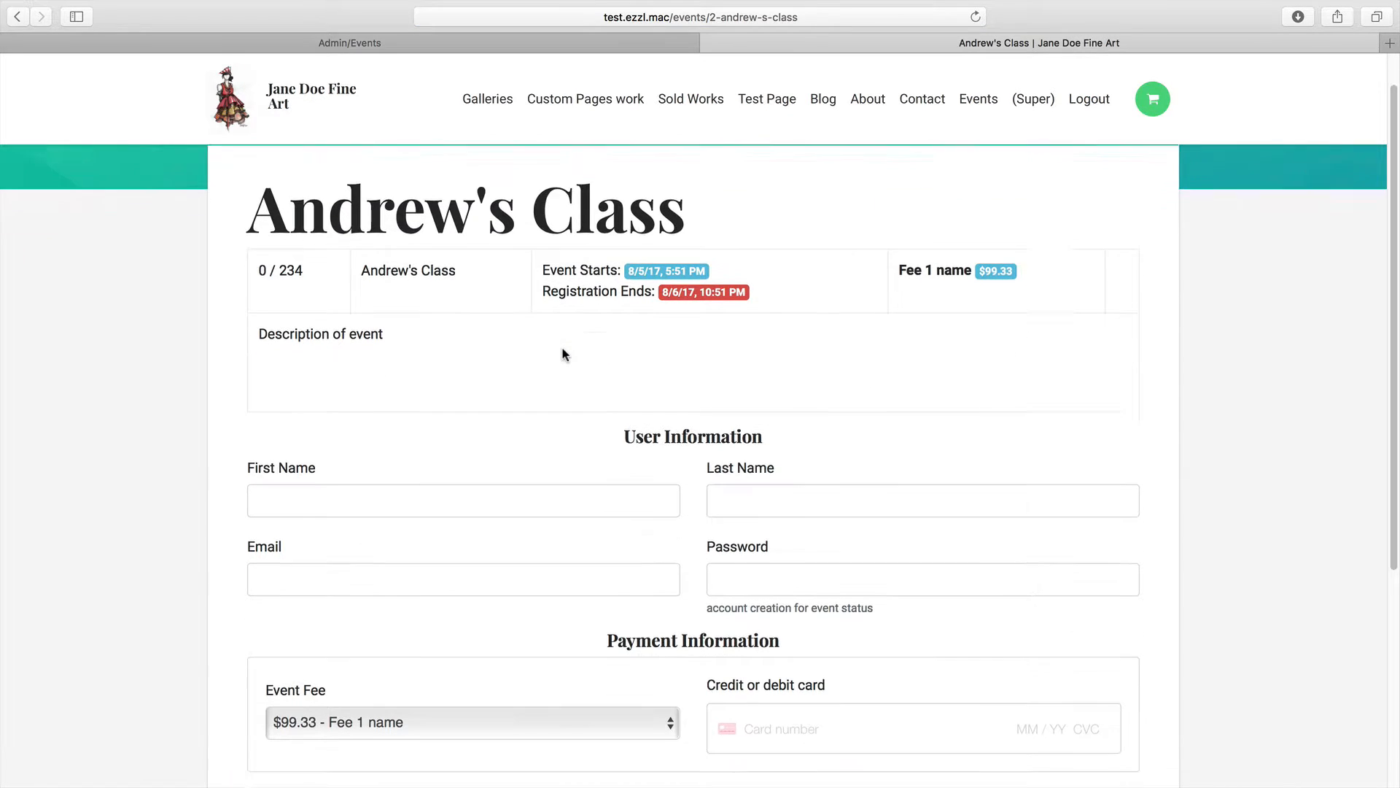
{"action": "scroll", "coordinate": [562, 353], "scroll_direction": "down", "scroll_amount": 2}
{"action": "left_click", "coordinate": [525, 394]}
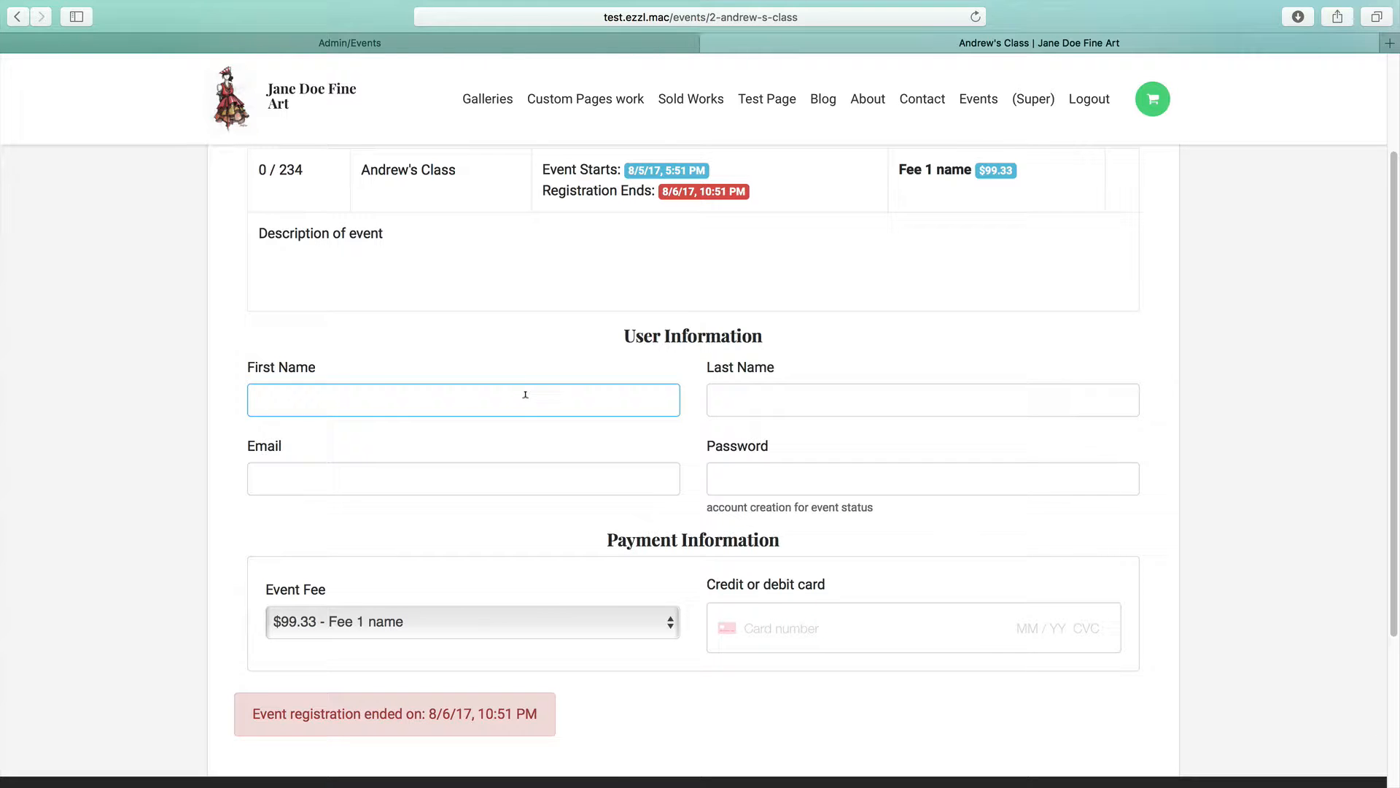
{"action": "type", "text": "Jane"}
{"action": "key", "text": "Tab"}
{"action": "type", "text": "Doe"}
Step through the e-mail and password fields, keep the $99.33 fee, and reach card details
{"action": "scroll", "coordinate": [516, 460], "scroll_direction": "down", "scroll_amount": 1}
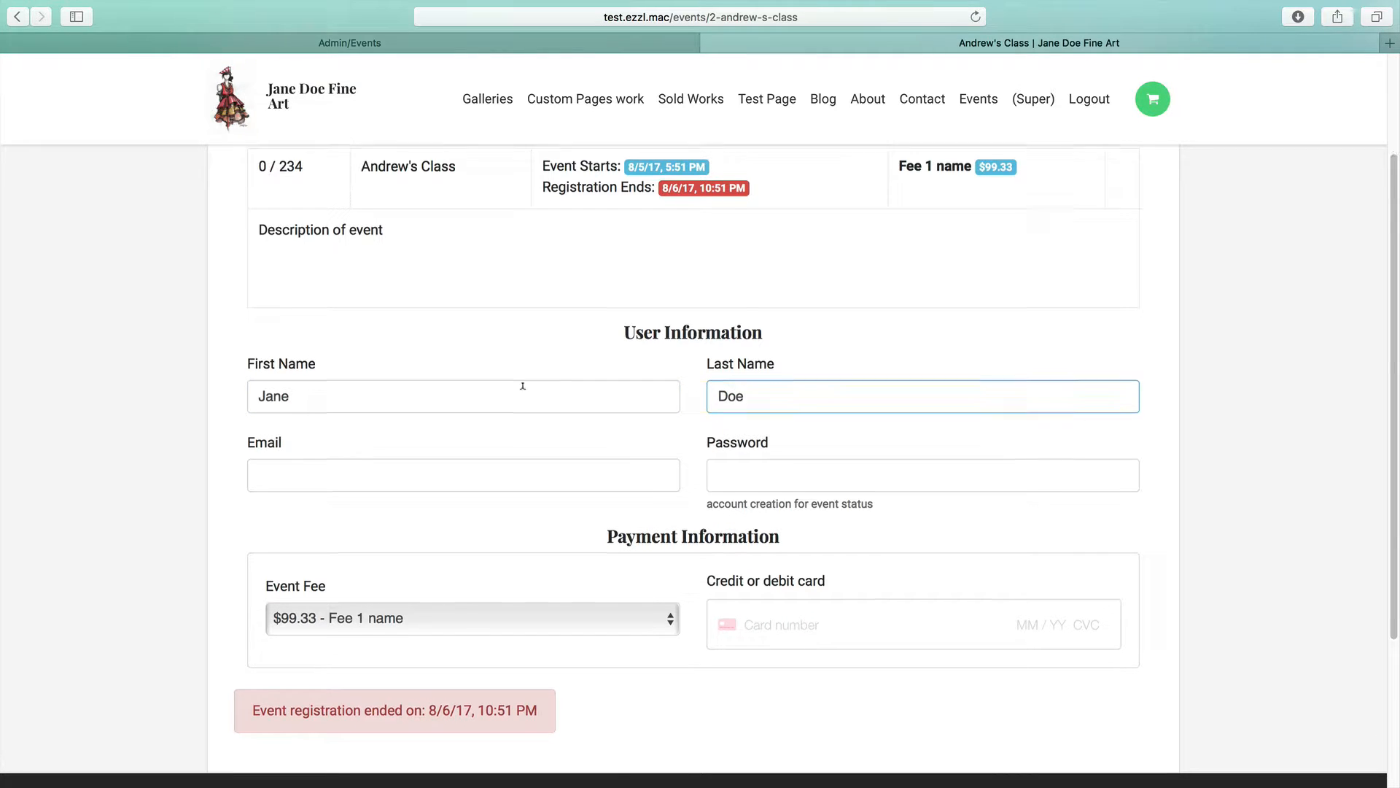
{"action": "left_click", "coordinate": [516, 461]}
{"action": "left_click", "coordinate": [721, 471]}
{"action": "scroll", "coordinate": [541, 503], "scroll_direction": "down", "scroll_amount": 3}
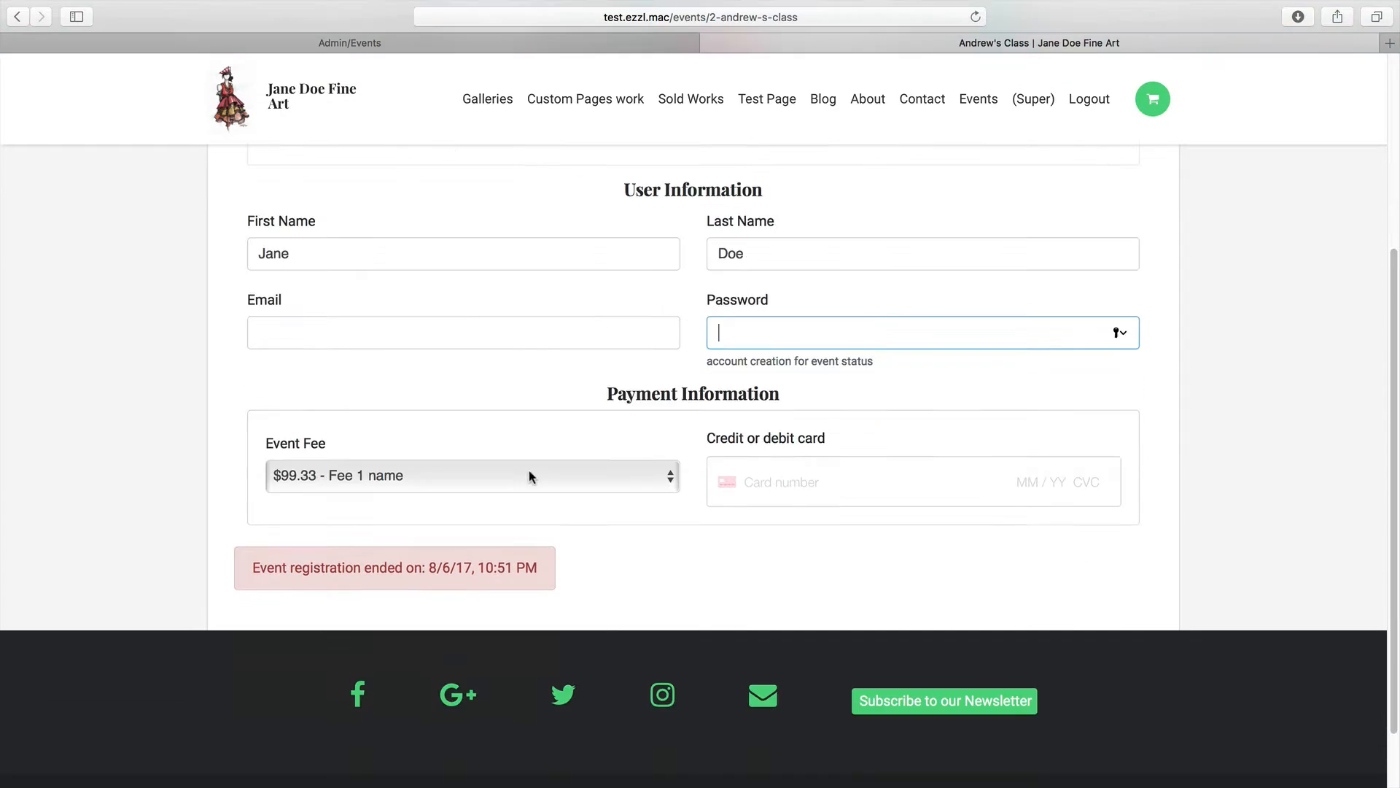
{"action": "left_click", "coordinate": [350, 481]}
{"action": "left_click", "coordinate": [336, 481]}
{"action": "left_click", "coordinate": [806, 480]}
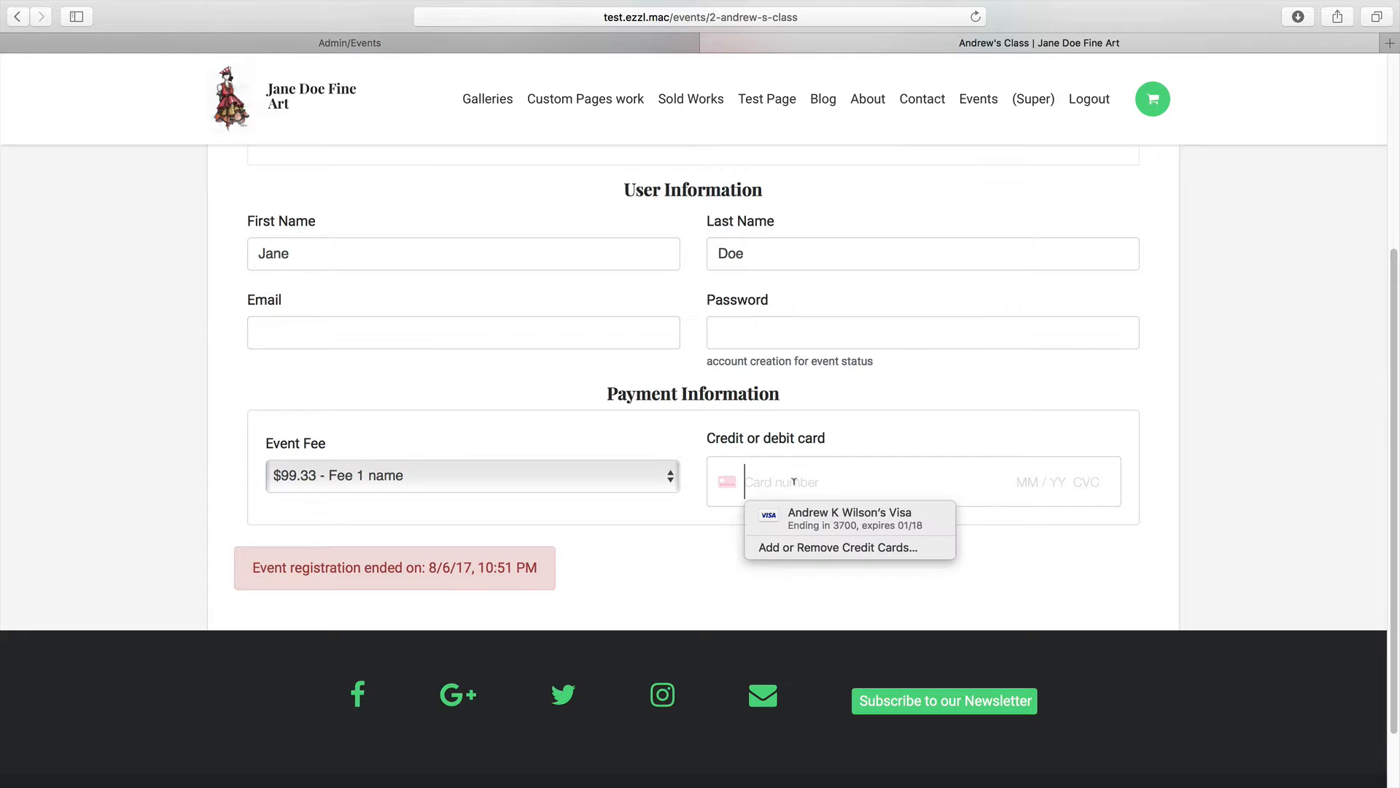
{"action": "left_click", "coordinate": [678, 527]}
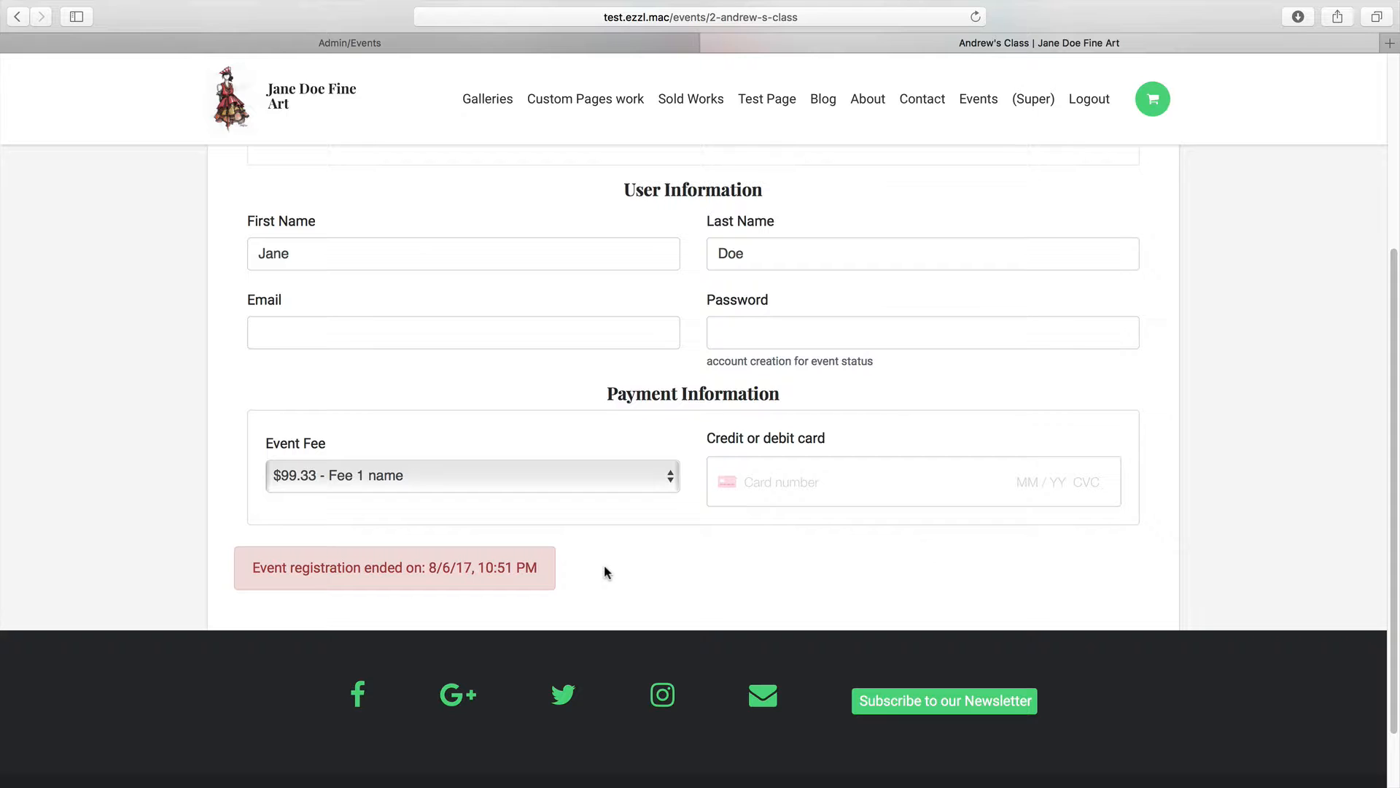
Highlight the registration-ended notice, then return to the admin Events list
{"action": "left_click_drag", "start_coordinate": [243, 570], "coordinate": [552, 569]}
{"action": "left_click", "coordinate": [547, 571]}
{"action": "left_click_drag", "start_coordinate": [240, 570], "coordinate": [564, 568]}
{"action": "left_click", "coordinate": [563, 568]}
{"action": "scroll", "coordinate": [561, 574], "scroll_direction": "up", "scroll_amount": 4}
{"action": "left_click", "coordinate": [452, 43]}
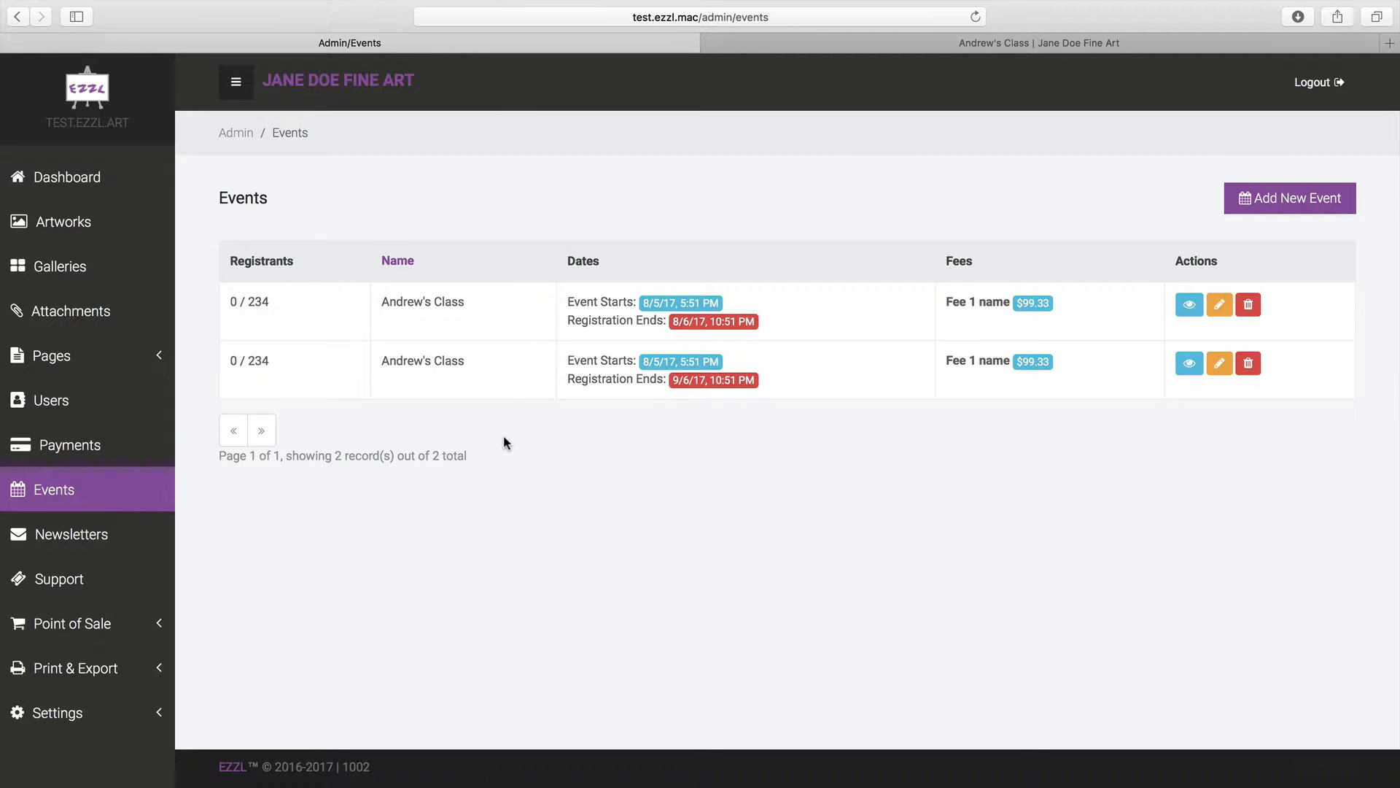
Start a new event named 'Watercolor Class', correcting the mistyped name
{"action": "left_click", "coordinate": [1263, 200]}
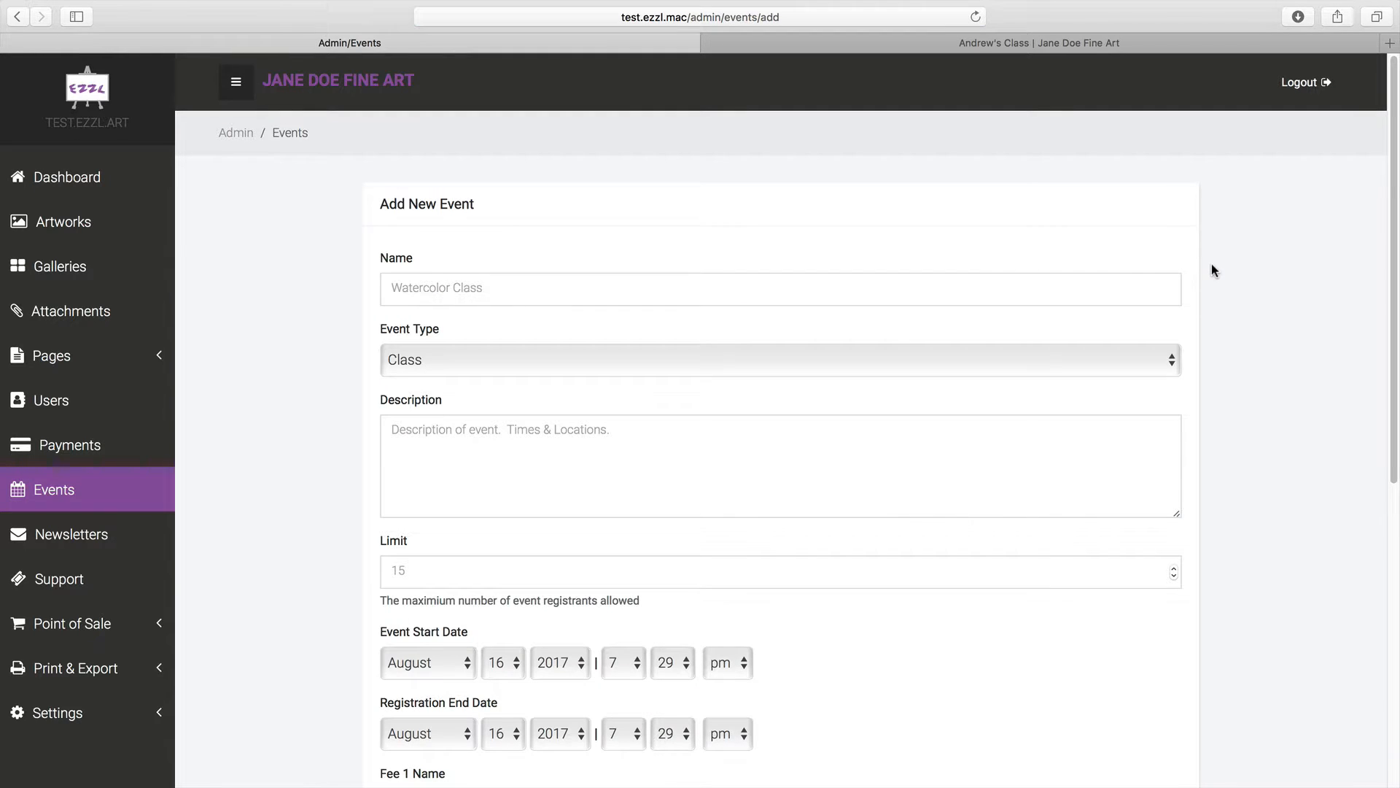
{"action": "scroll", "coordinate": [1212, 270], "scroll_direction": "down", "scroll_amount": 1}
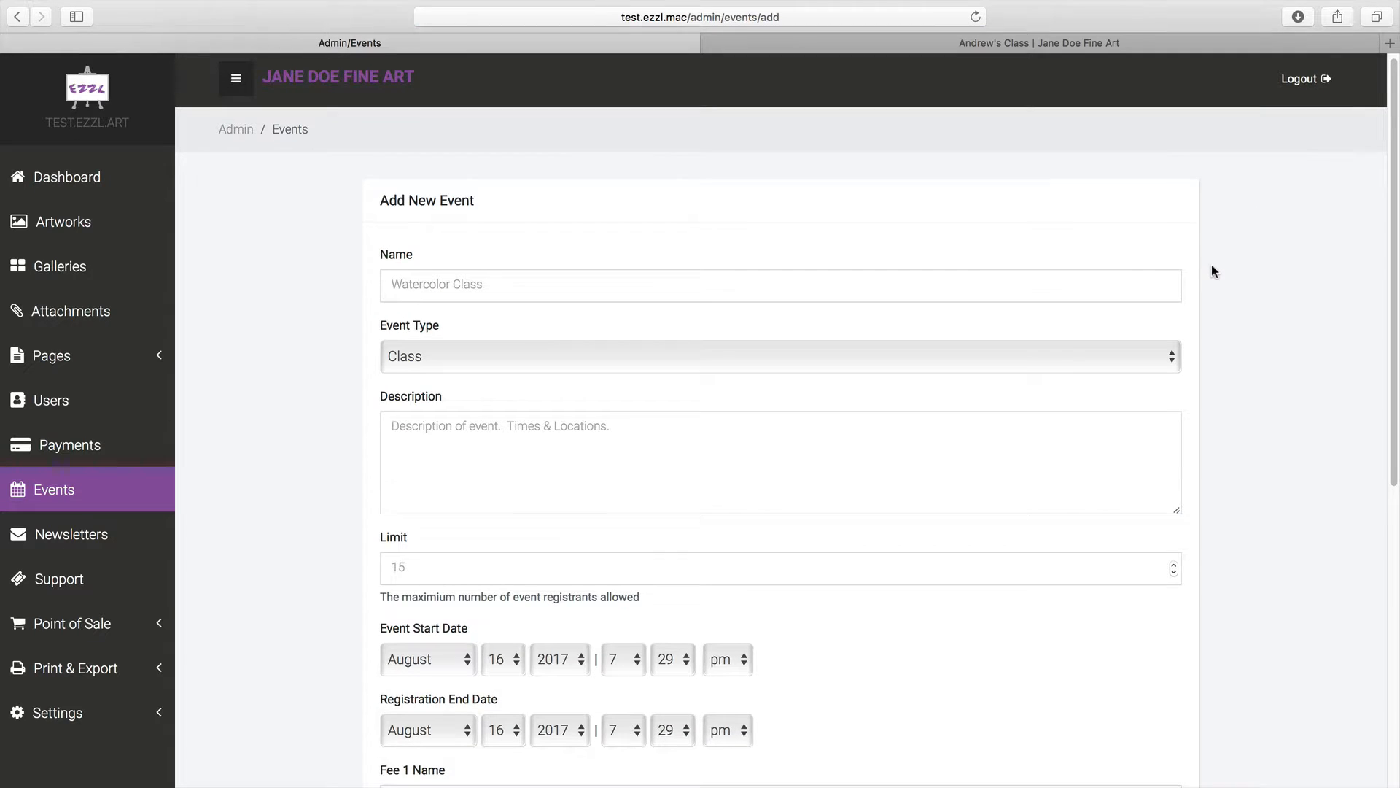
{"action": "left_click", "coordinate": [477, 277]}
{"action": "scroll", "coordinate": [452, 278], "scroll_direction": "up", "scroll_amount": 1}
{"action": "type", "text": "Wat"}
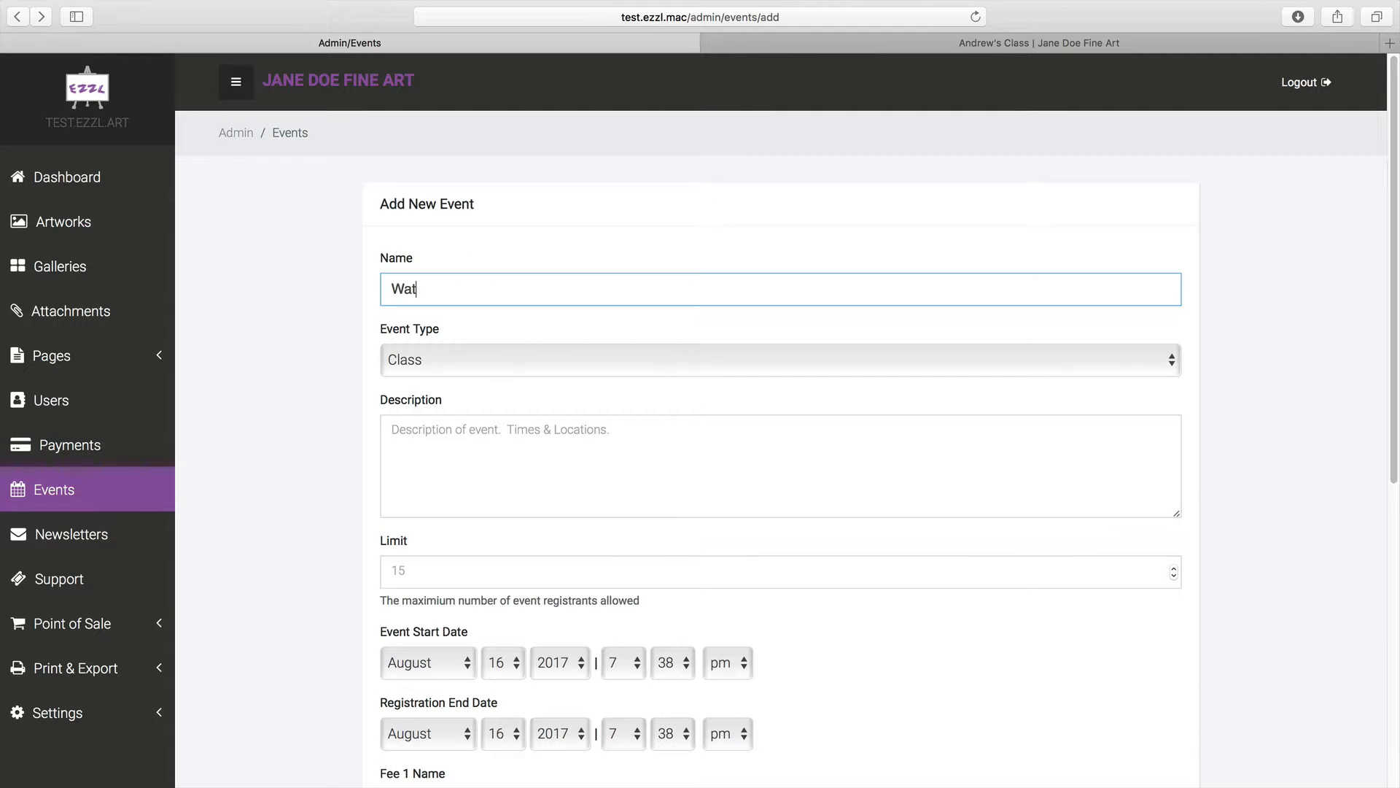
{"action": "type", "text": "erclass"}
{"action": "key", "text": "BackSpace"}
{"action": "key", "text": "BackSpace"}
{"action": "key", "text": "BackSpace"}
{"action": "key", "text": "BackSpace"}
{"action": "key", "text": "BackSpace"}
{"action": "type", "text": "olor Class"}
{"action": "key", "text": "Tab"}
Keep the event type Class and enter 'Description' as the event description
{"action": "left_click", "coordinate": [391, 350]}
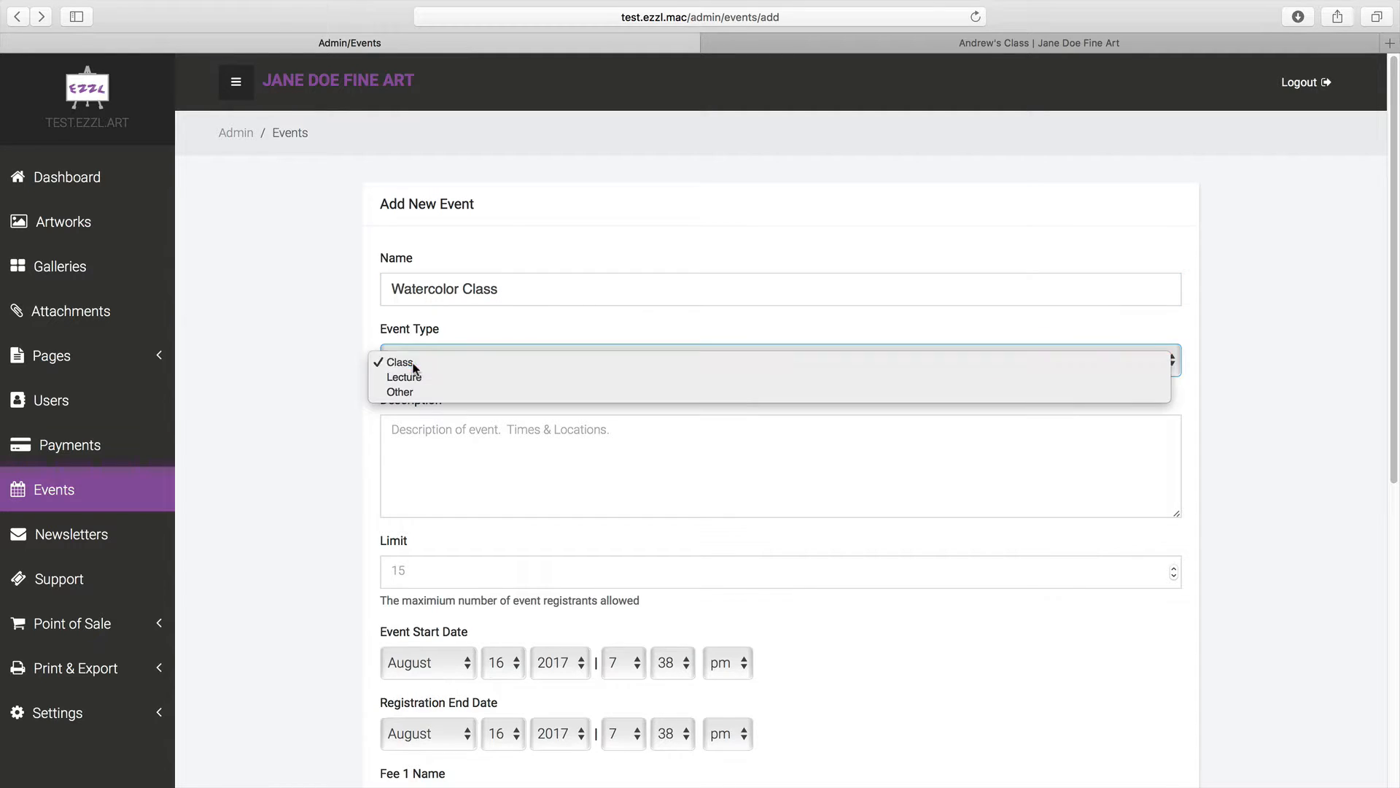
{"action": "left_click", "coordinate": [401, 361]}
{"action": "left_click", "coordinate": [439, 428]}
{"action": "type", "text": "Description"}
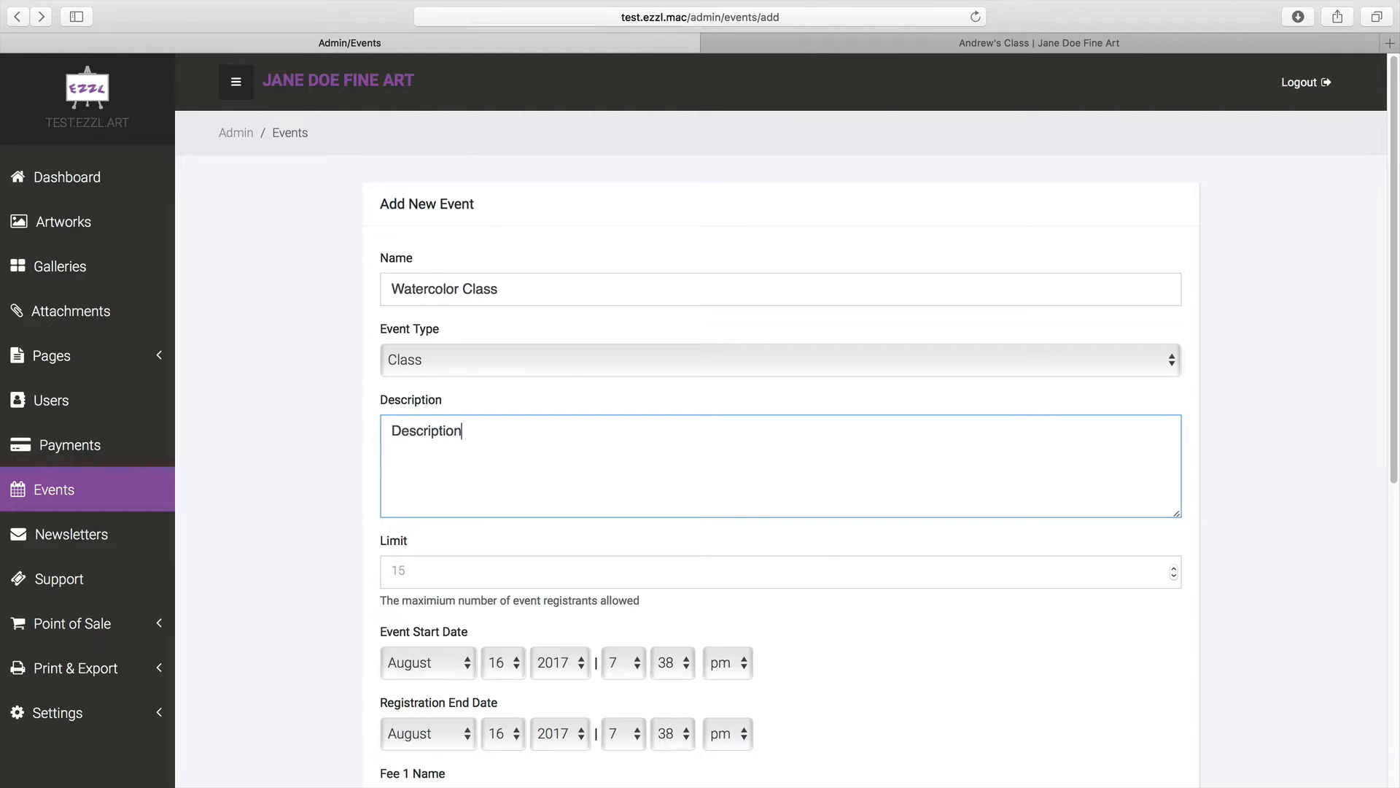
{"action": "key", "text": "Tab"}
Set the registrant limit to 8, registration end month September, and event start month October
{"action": "type", "text": "8"}
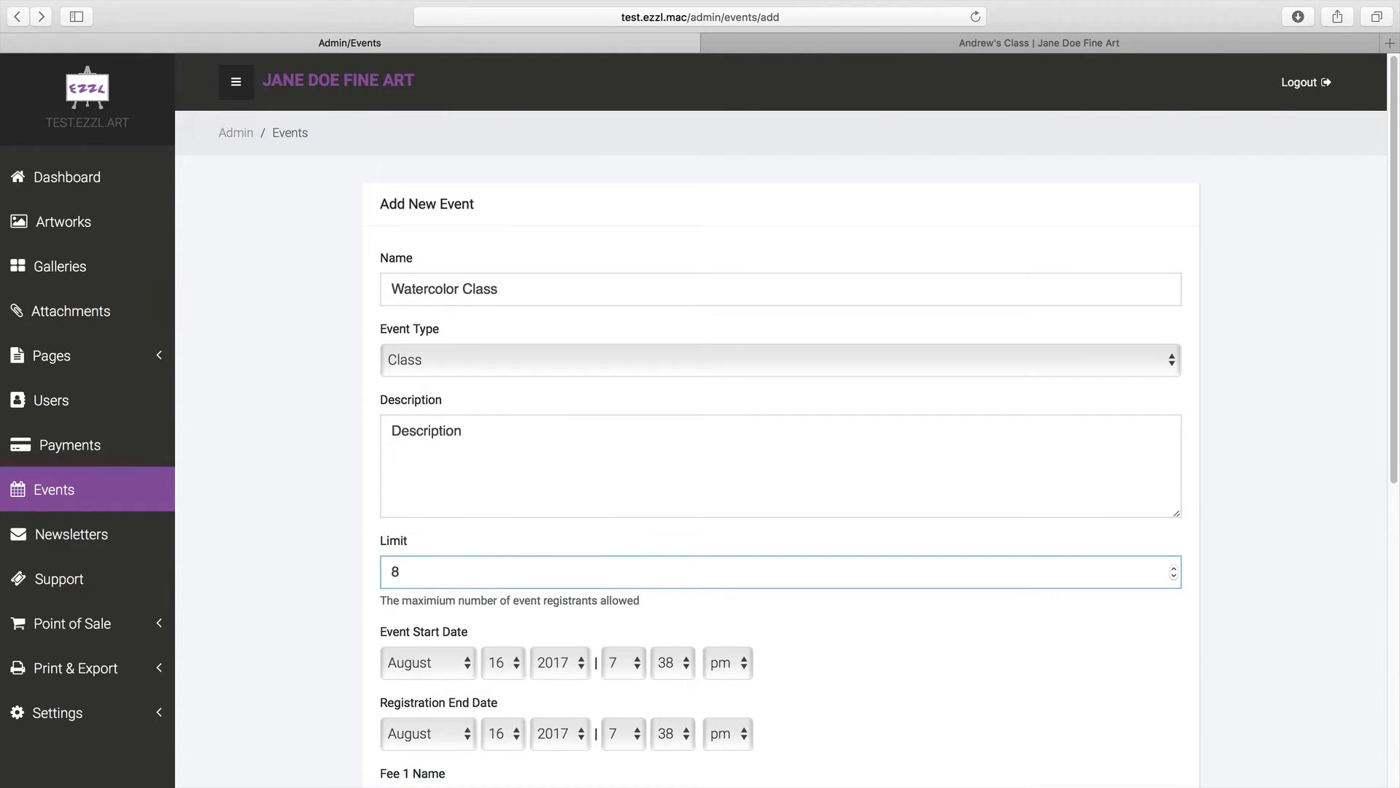
{"action": "scroll", "coordinate": [399, 356], "scroll_direction": "down", "scroll_amount": 5}
{"action": "left_click", "coordinate": [399, 351]}
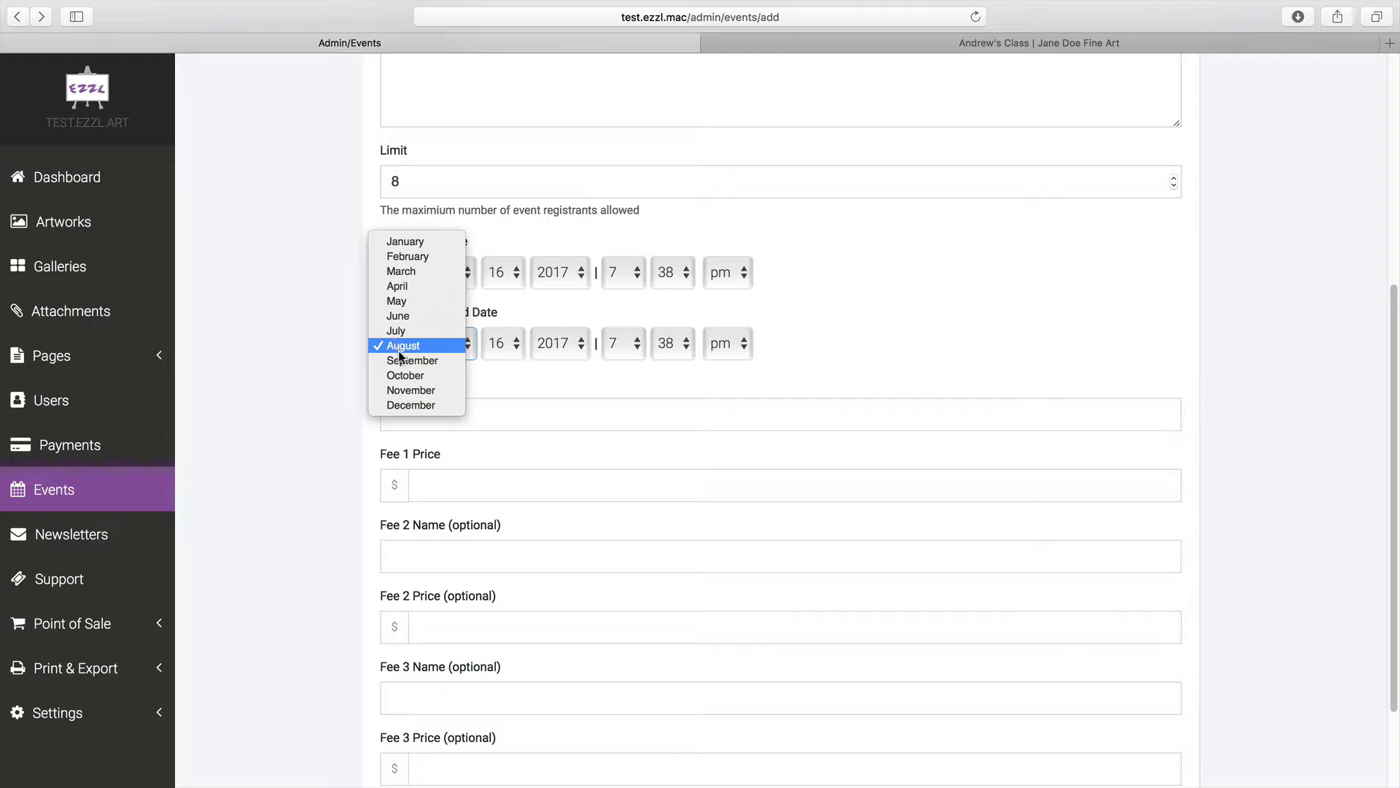
{"action": "left_click", "coordinate": [403, 360]}
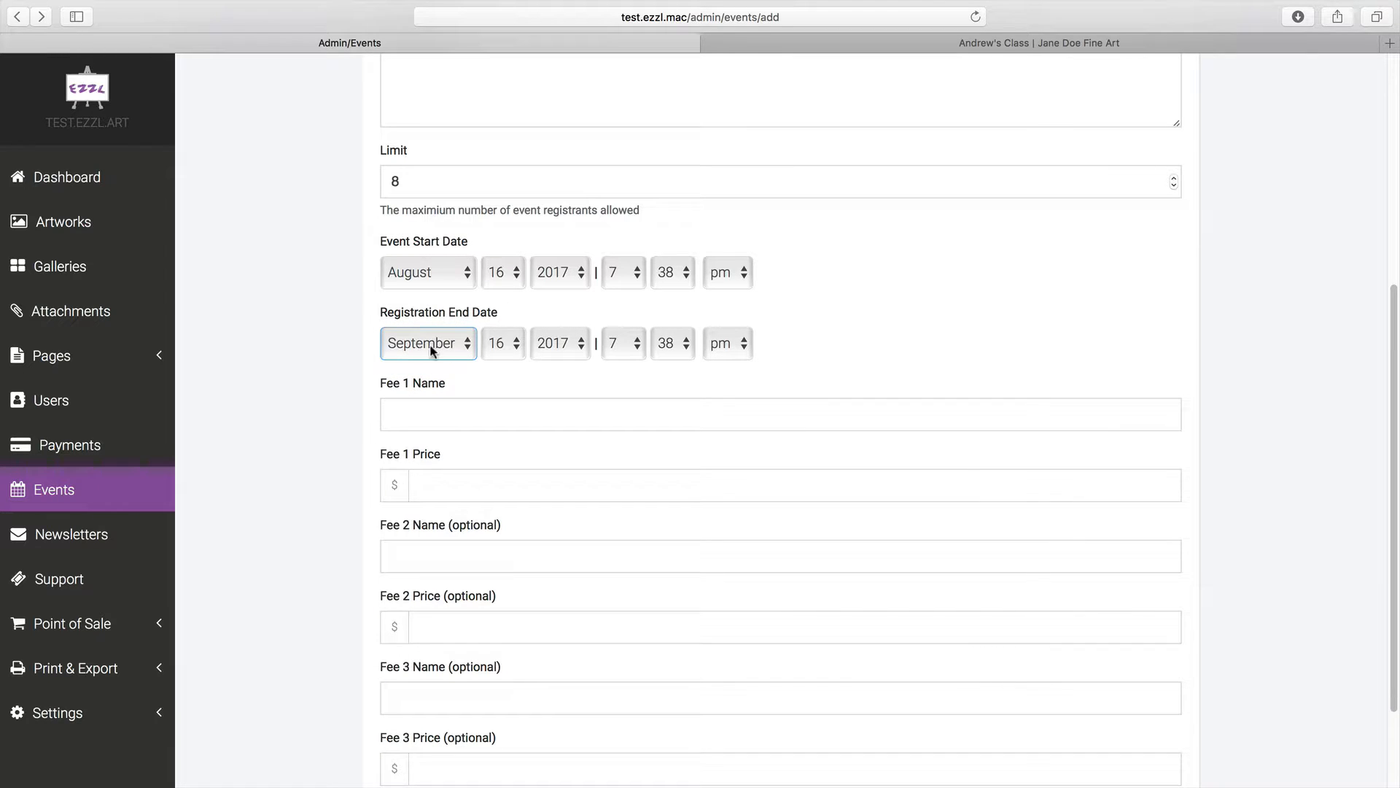
{"action": "left_click", "coordinate": [418, 262]}
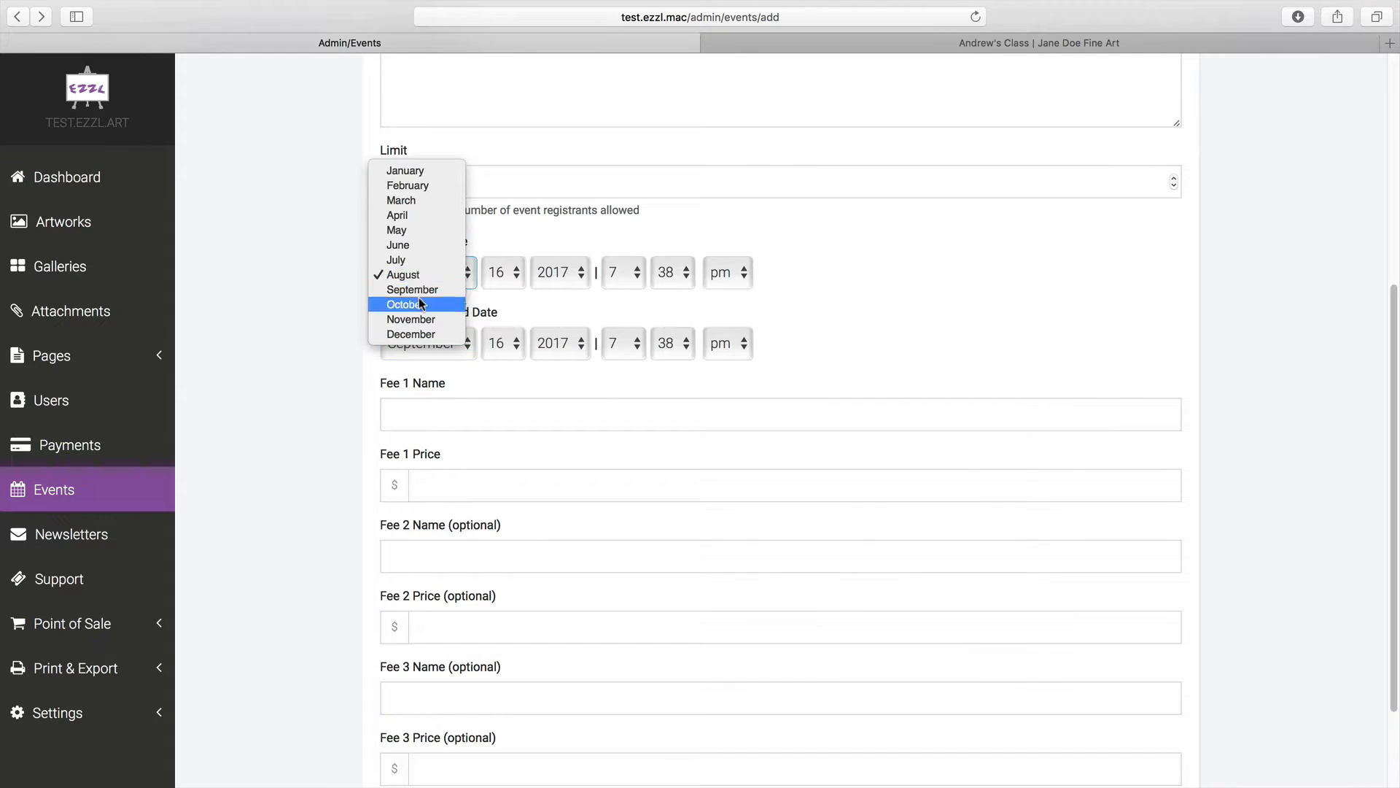
{"action": "left_click", "coordinate": [420, 302]}
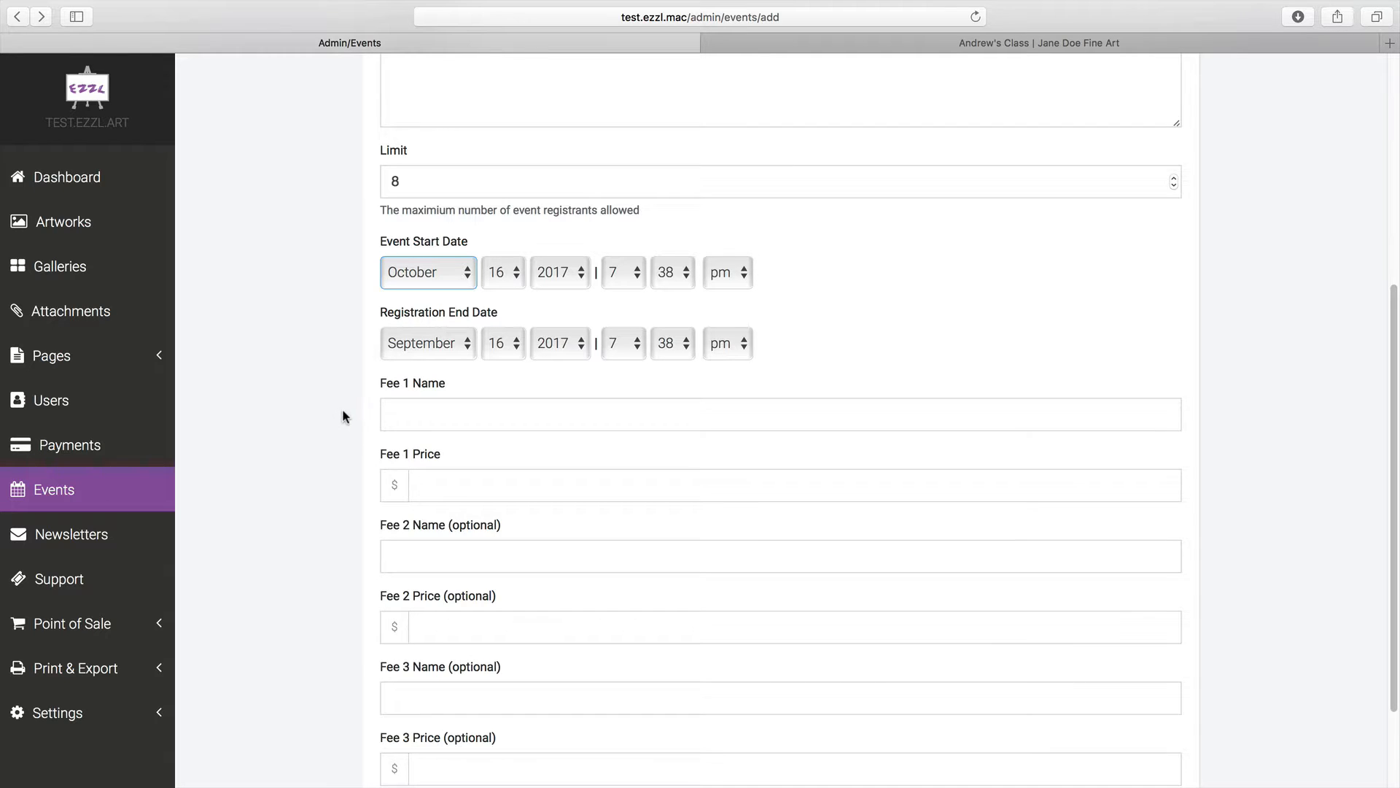
Name Fee 1 'Registration Fee' with a price of 25.00
{"action": "scroll", "coordinate": [340, 409], "scroll_direction": "down", "scroll_amount": 1}
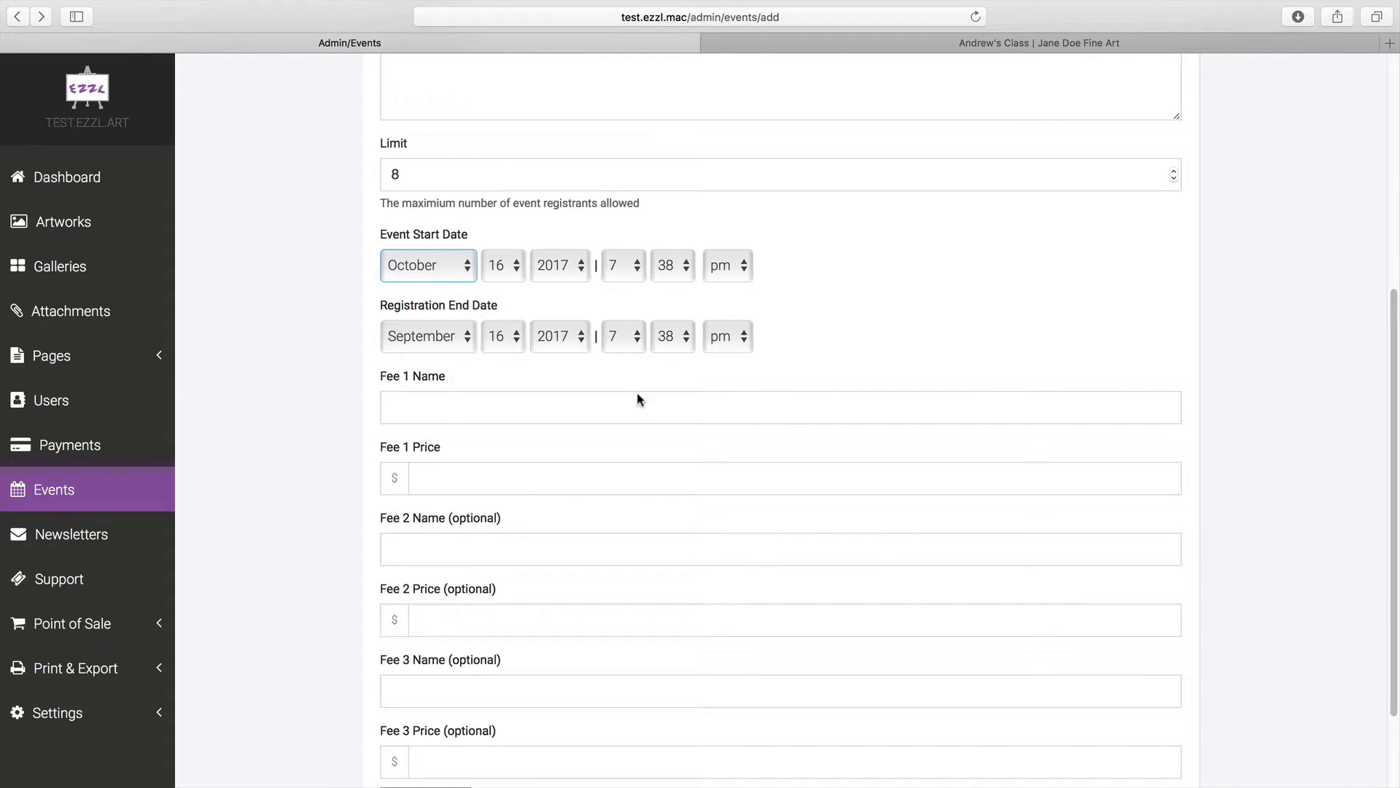
{"action": "left_click", "coordinate": [426, 414]}
{"action": "type", "text": "Re"}
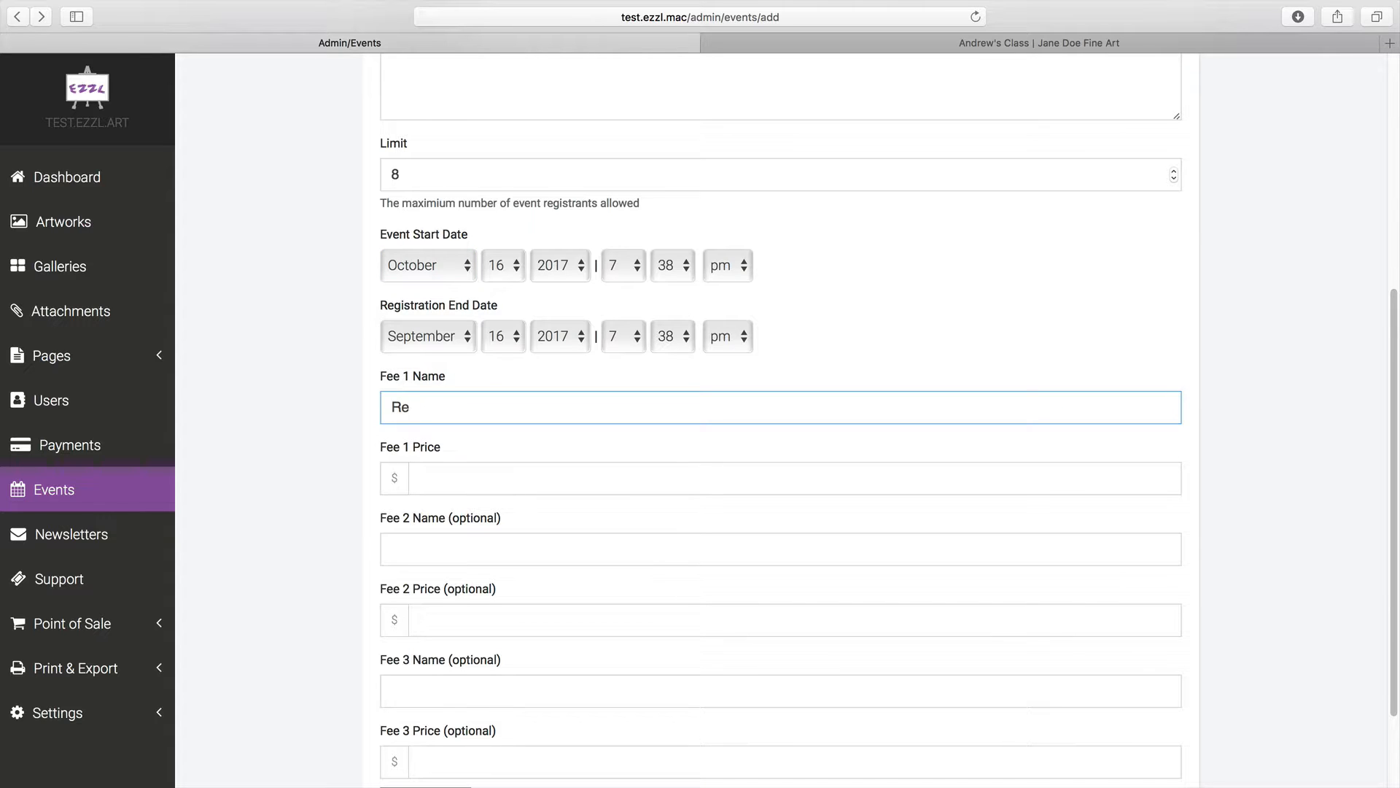
{"action": "type", "text": "gi"}
{"action": "key", "text": "BackSpace"}
{"action": "key", "text": "BackSpace"}
{"action": "type", "text": "gistration Fee"}
{"action": "left_click", "coordinate": [421, 477]}
{"action": "type", "text": "25.00"}
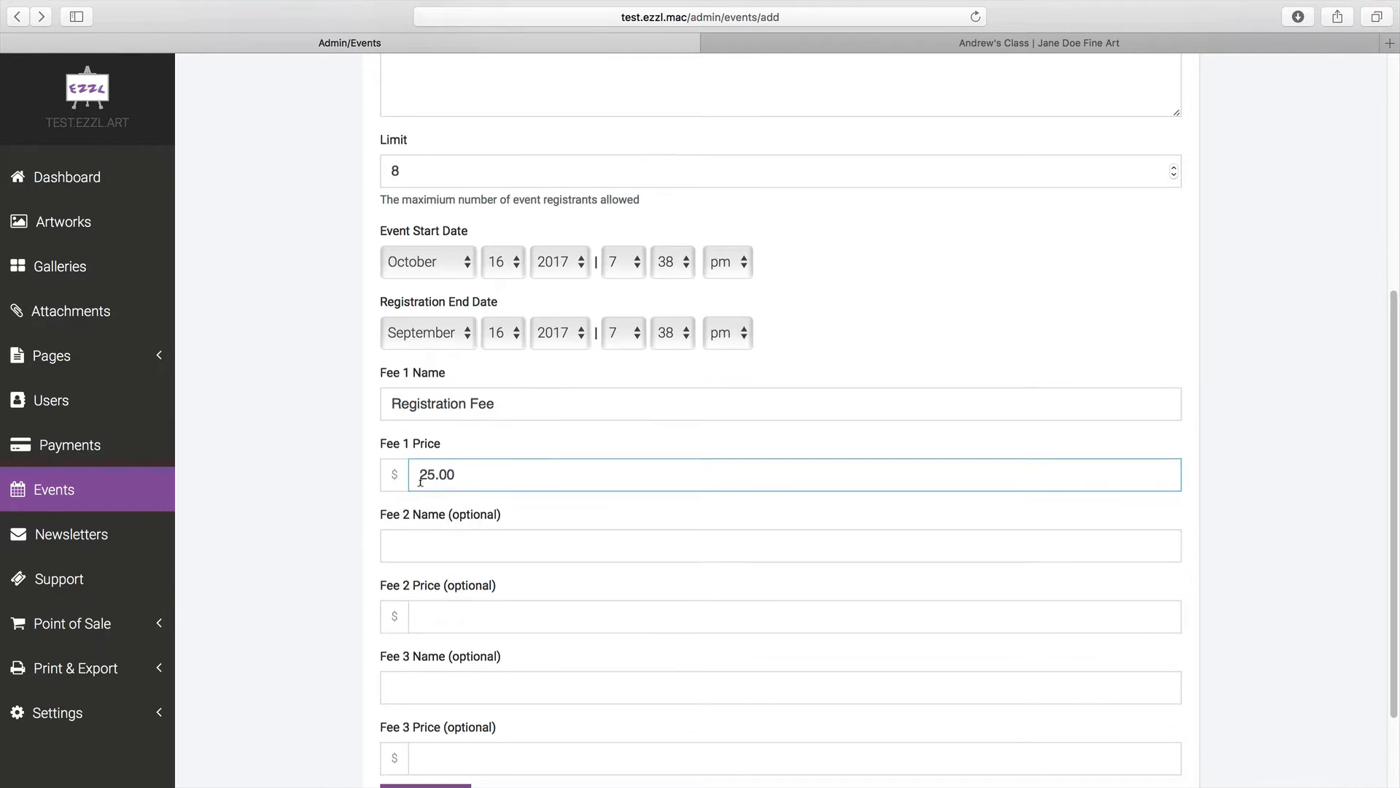
{"action": "scroll", "coordinate": [408, 525], "scroll_direction": "down", "scroll_amount": 2}
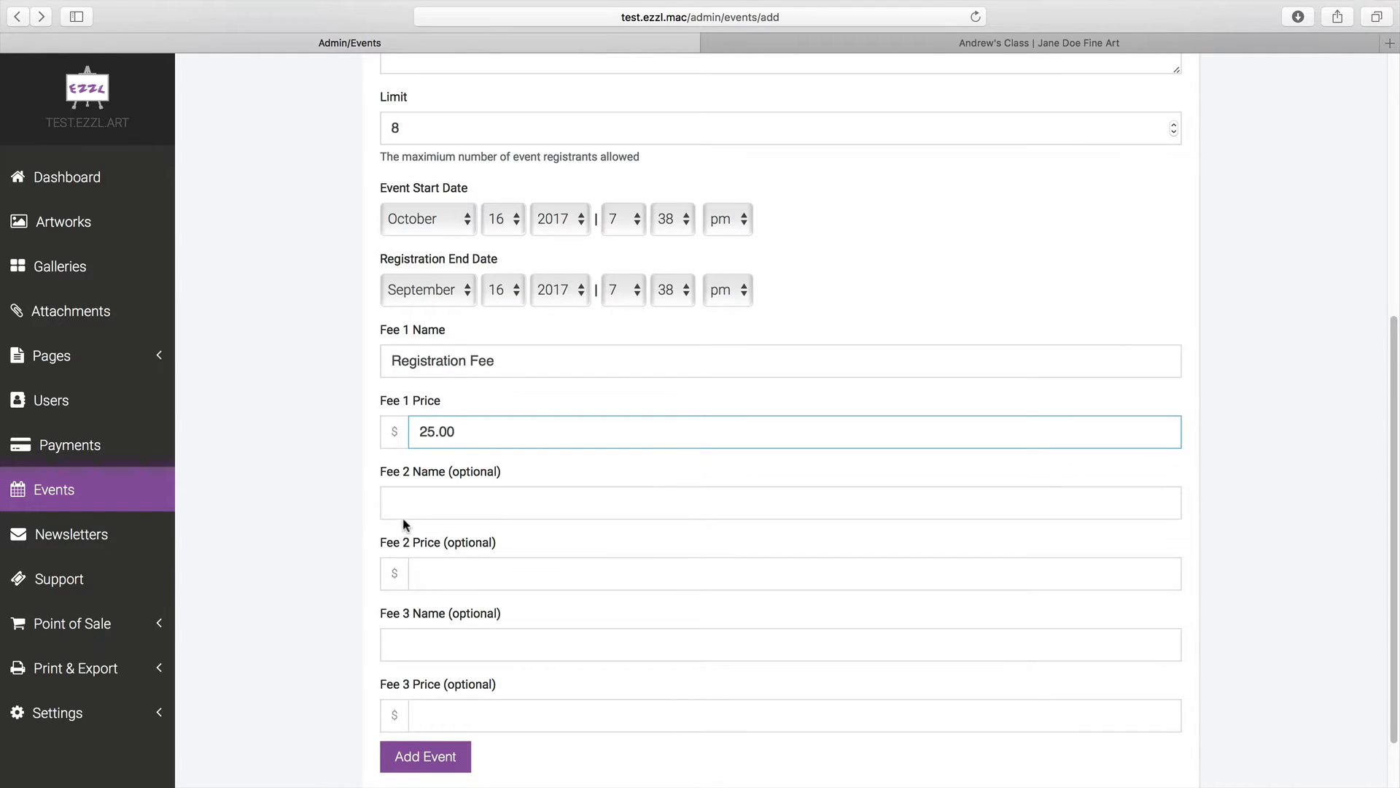
{"action": "left_click", "coordinate": [324, 483]}
Save the Watercolor Class event and switch to the public Andrew's Class page
{"action": "left_click", "coordinate": [420, 741]}
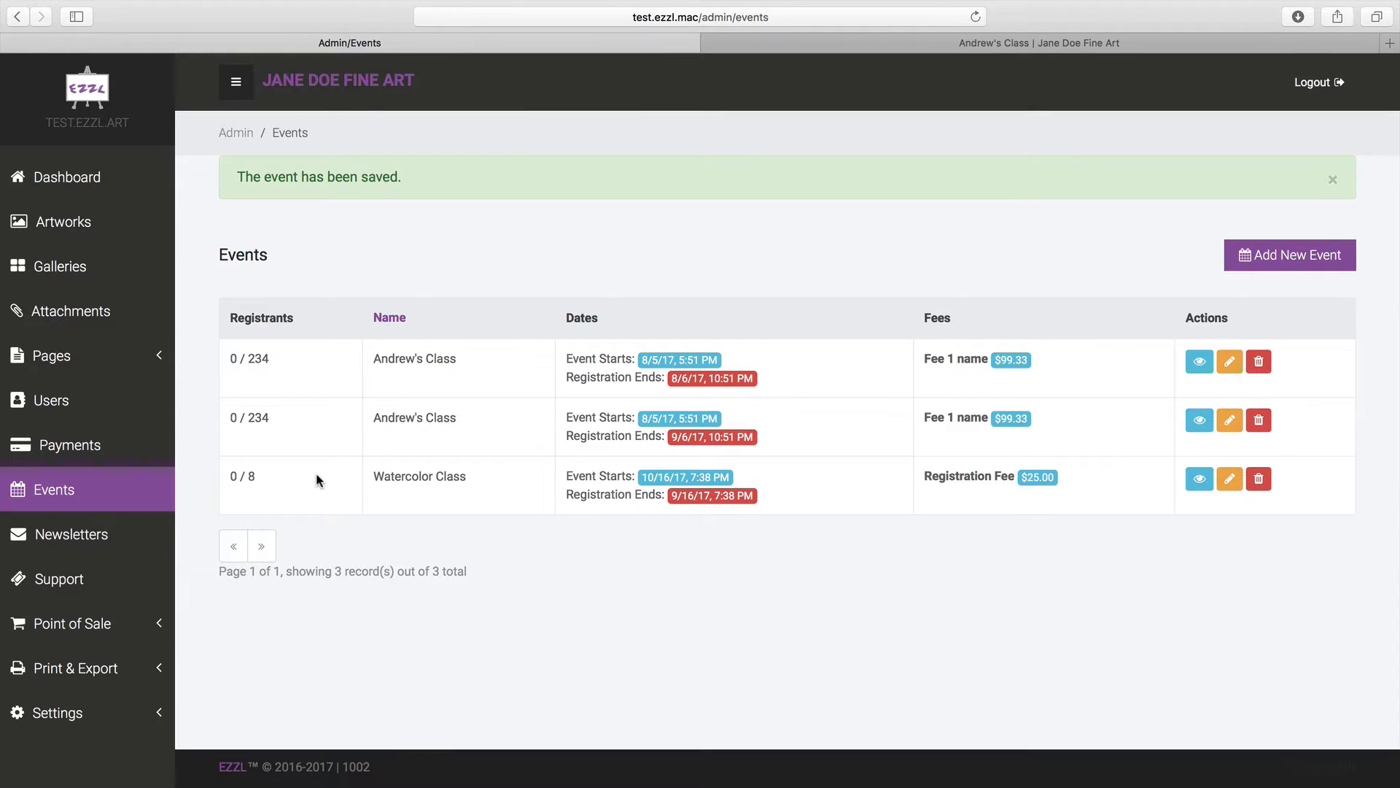
{"action": "left_click_drag", "start_coordinate": [269, 475], "coordinate": [194, 478]}
{"action": "left_click", "coordinate": [524, 385]}
{"action": "left_click", "coordinate": [865, 46]}
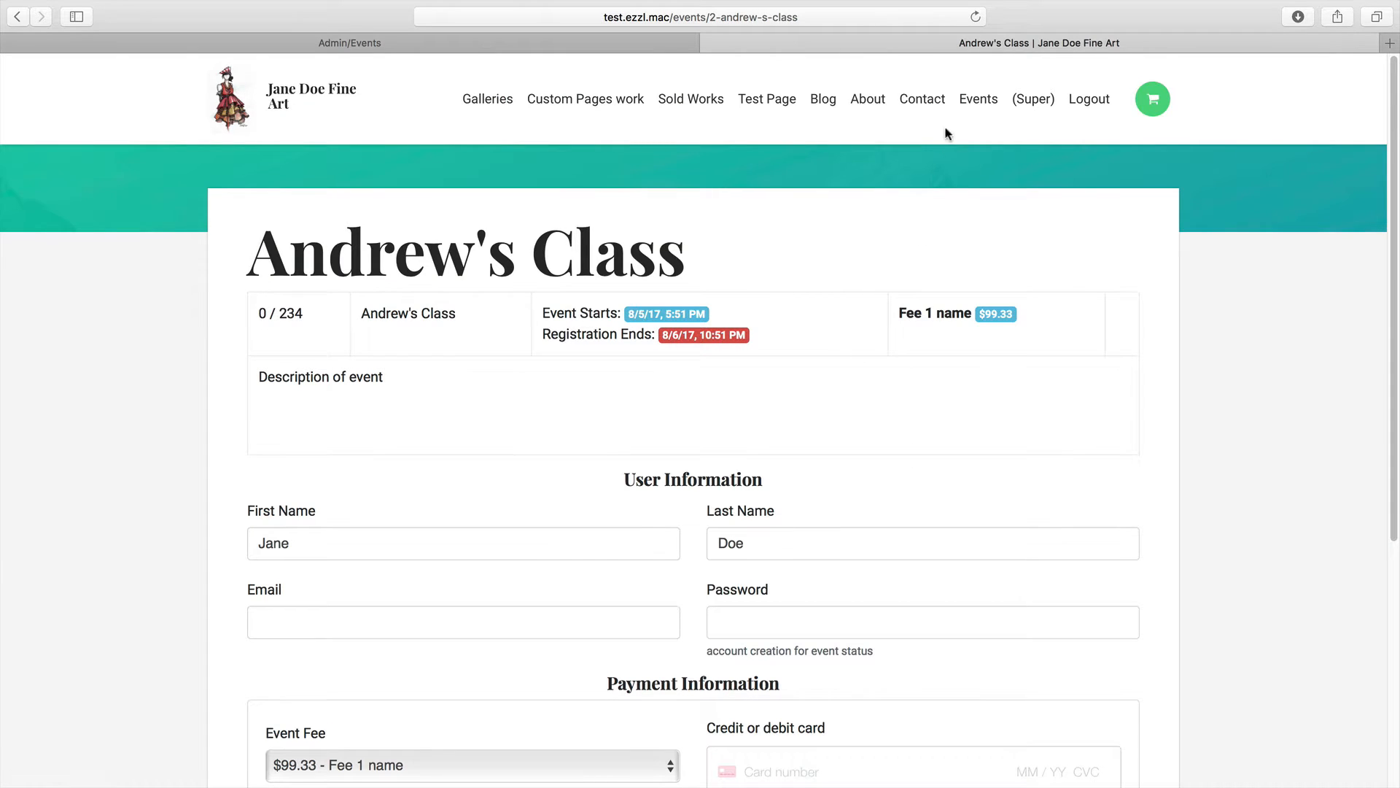
Open the public Events list and highlight the new Watercolor Class row
{"action": "left_click", "coordinate": [977, 100]}
{"action": "scroll", "coordinate": [974, 584], "scroll_direction": "down", "scroll_amount": 2}
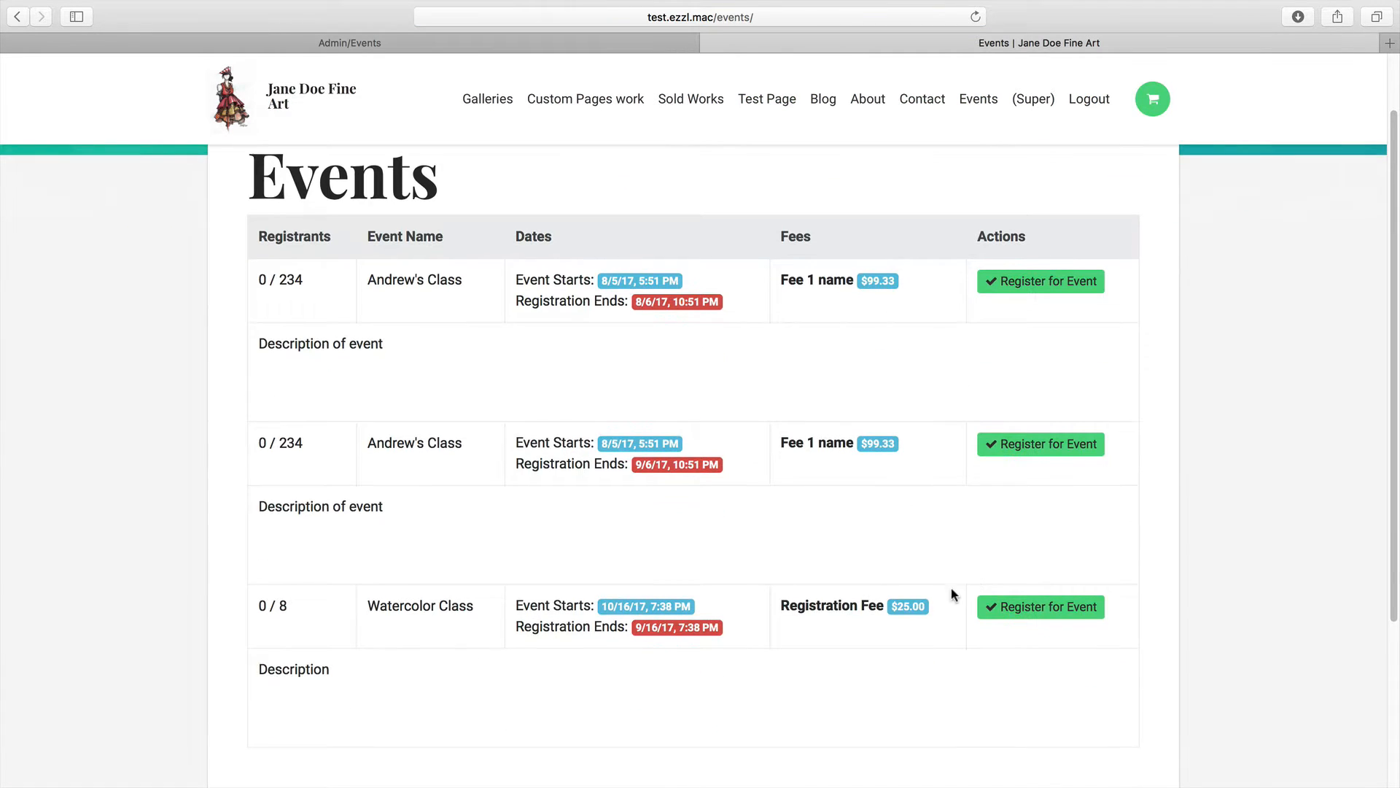
{"action": "left_click_drag", "start_coordinate": [297, 618], "coordinate": [453, 666]}
{"action": "left_click", "coordinate": [459, 668]}
Open the Watercolor Class registration form showing its $25.00 Registration Fee
{"action": "left_click", "coordinate": [1055, 613]}
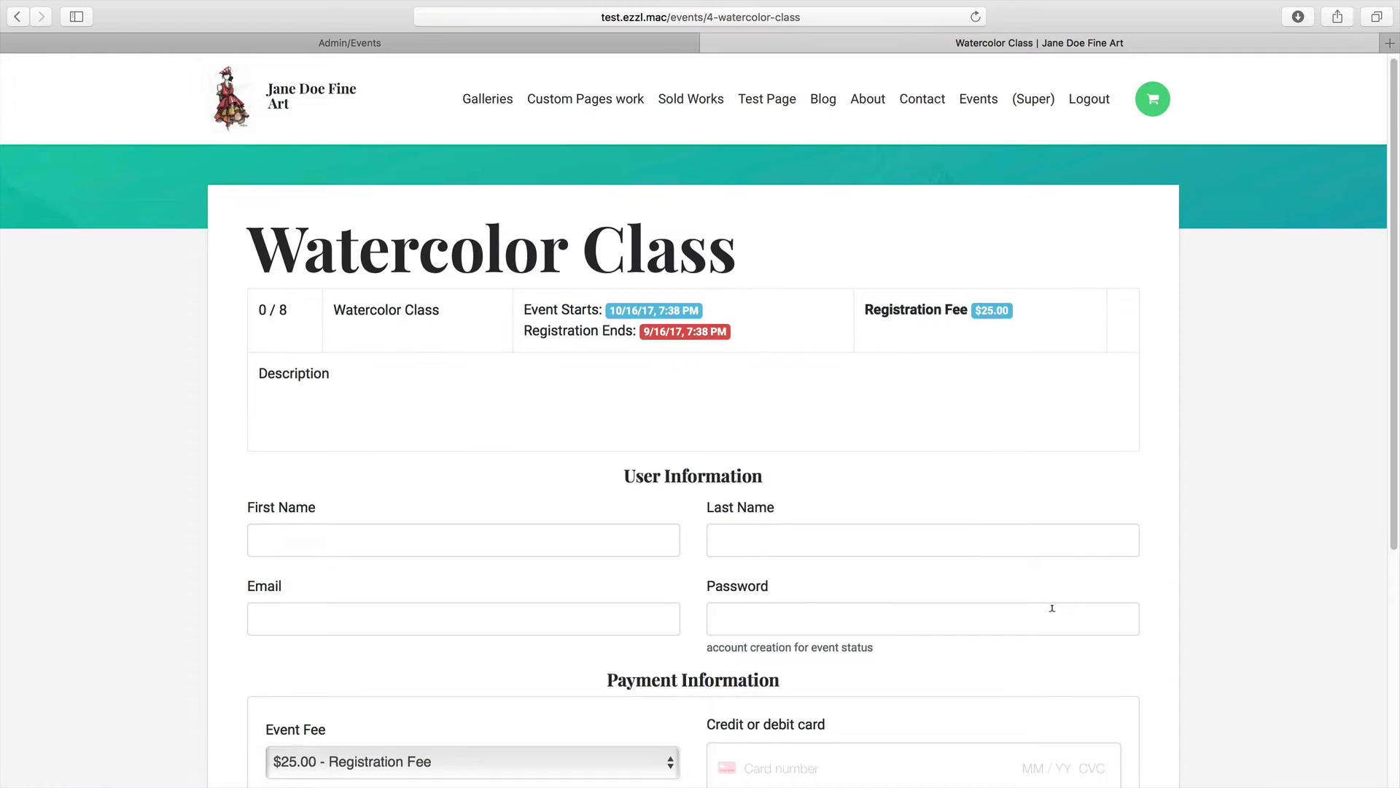
{"action": "scroll", "coordinate": [1050, 594], "scroll_direction": "down", "scroll_amount": 5}
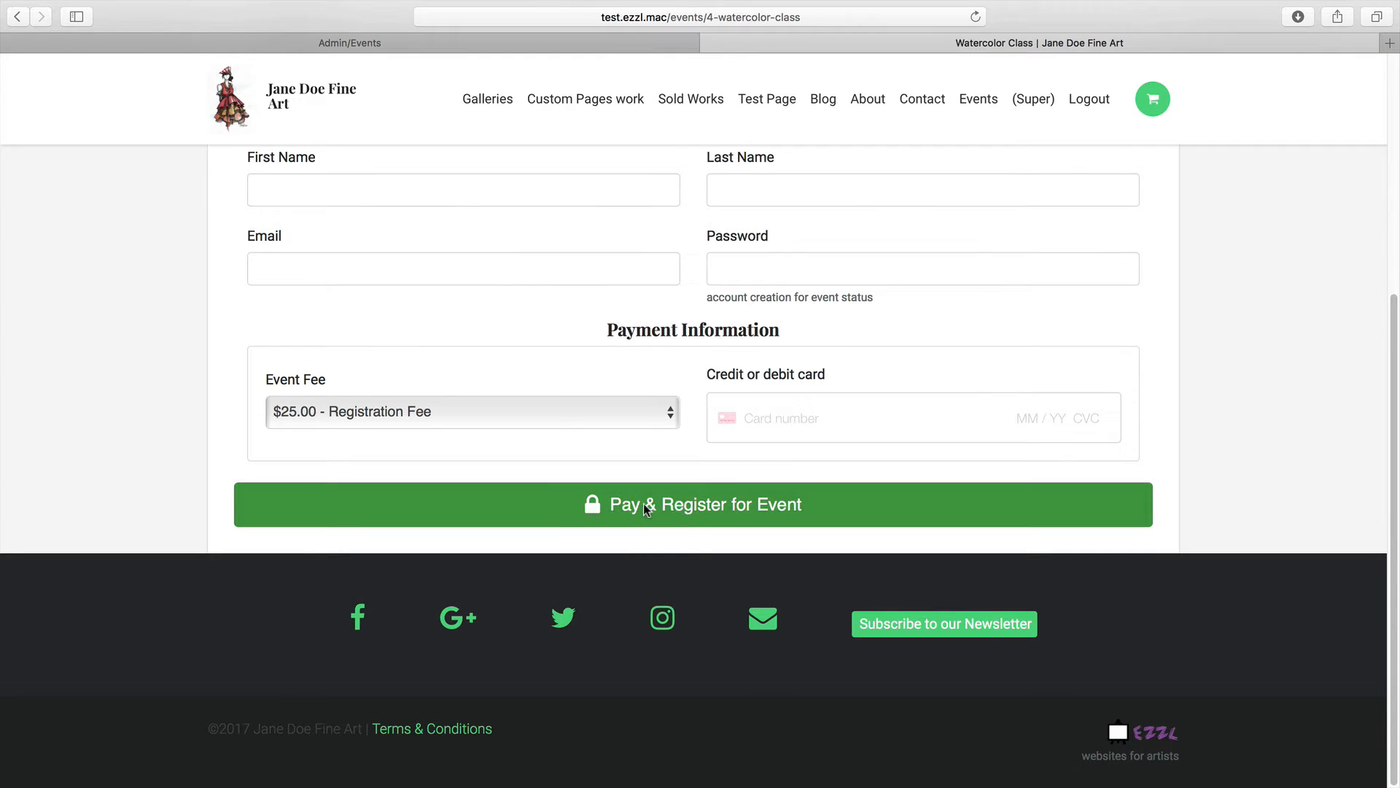
{"action": "scroll", "coordinate": [703, 507], "scroll_direction": "up", "scroll_amount": 5}
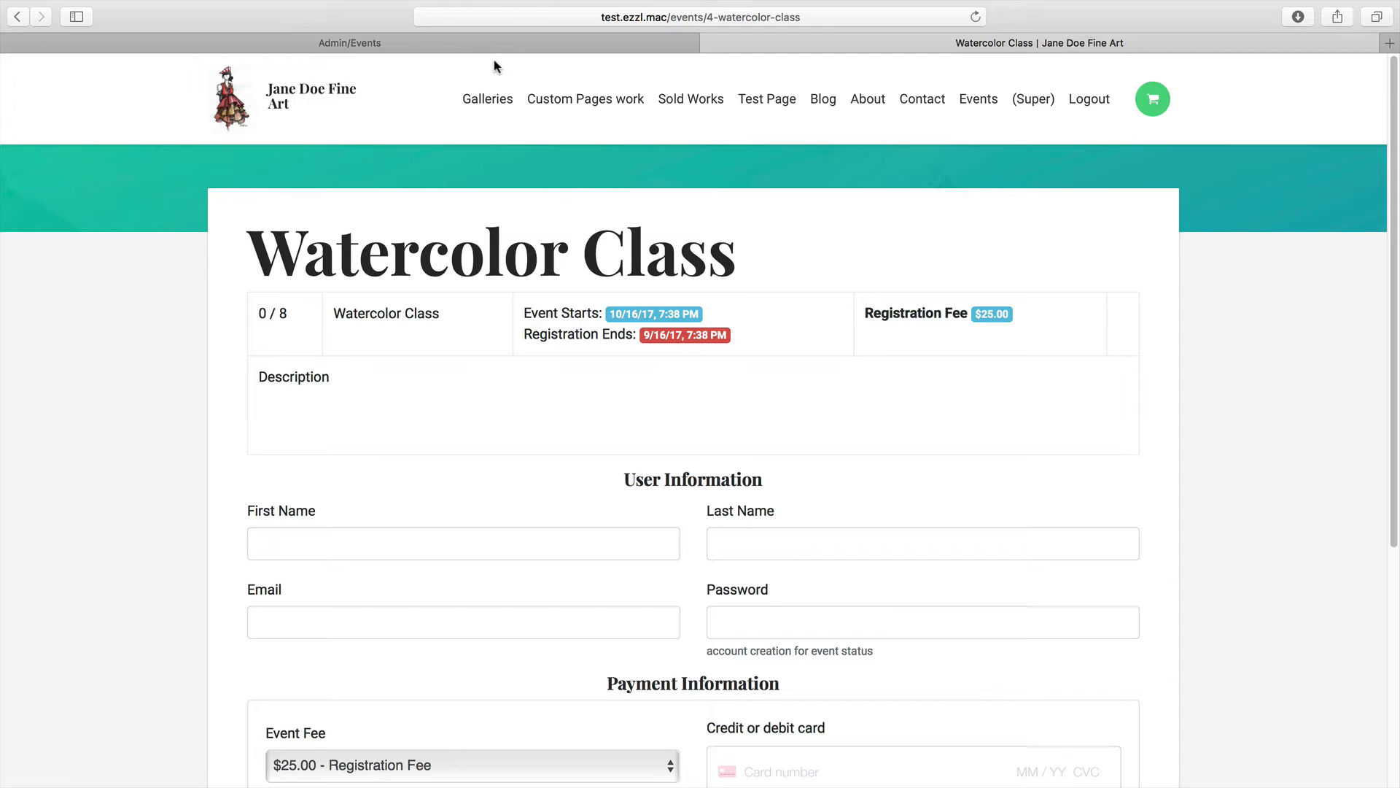
{"action": "mouse_move", "coordinate": [1212, 2]}
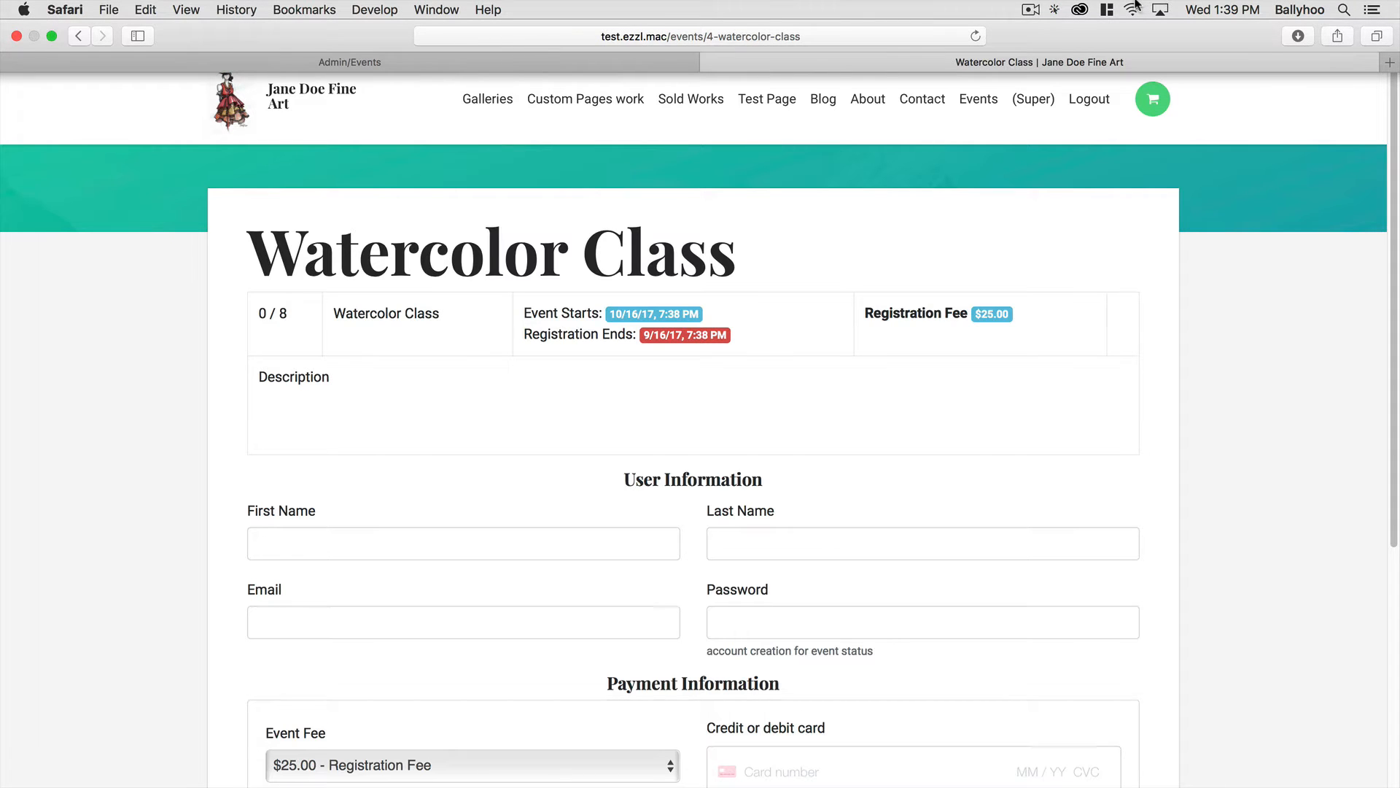
{"action": "left_click", "coordinate": [1030, 9]}
{"action": "left_click", "coordinate": [1053, 44]}
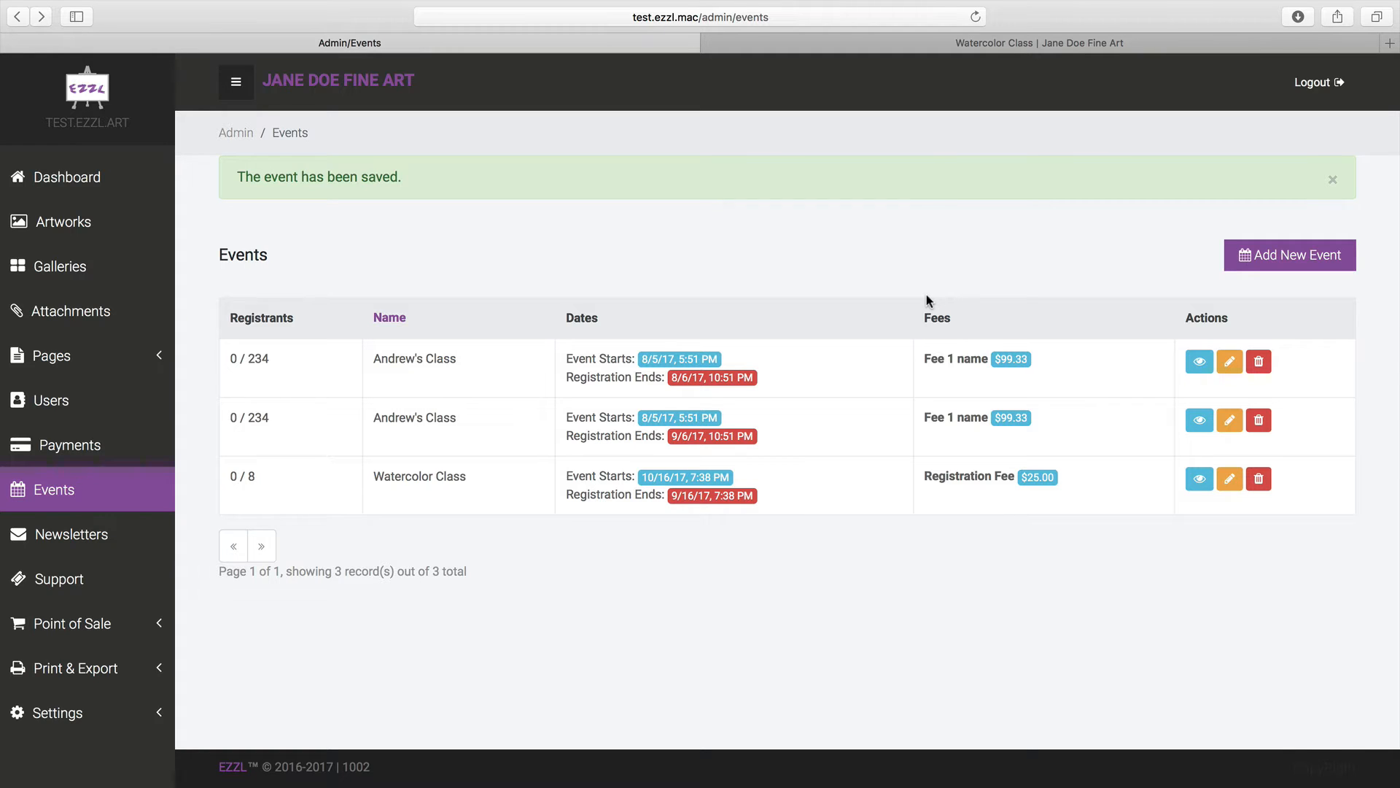
{"action": "left_click", "coordinate": [917, 44]}
Enter the registrant's first and last name, e-mail address and account password
{"action": "scroll", "coordinate": [862, 409], "scroll_direction": "down", "scroll_amount": 3}
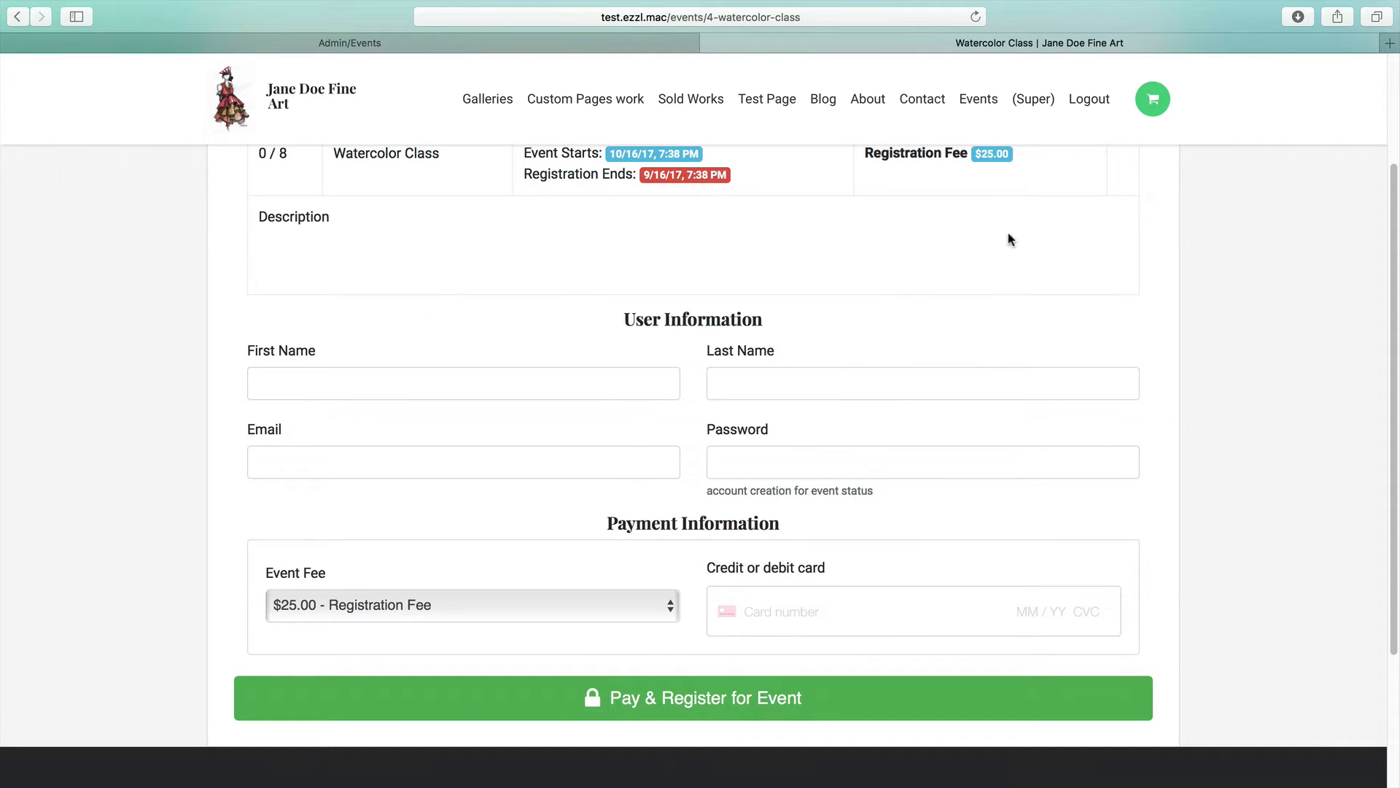
{"action": "left_click", "coordinate": [612, 372]}
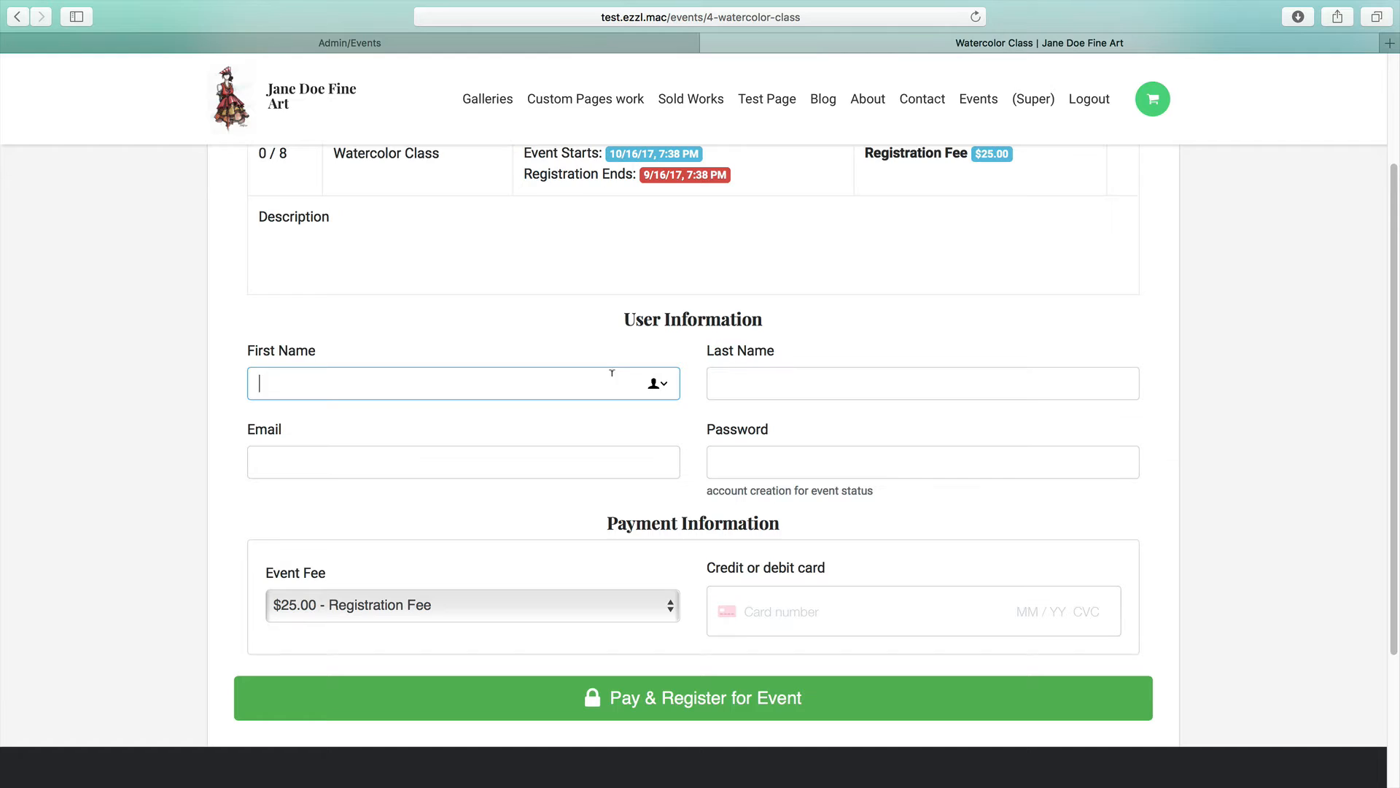
{"action": "key", "text": "Tab"}
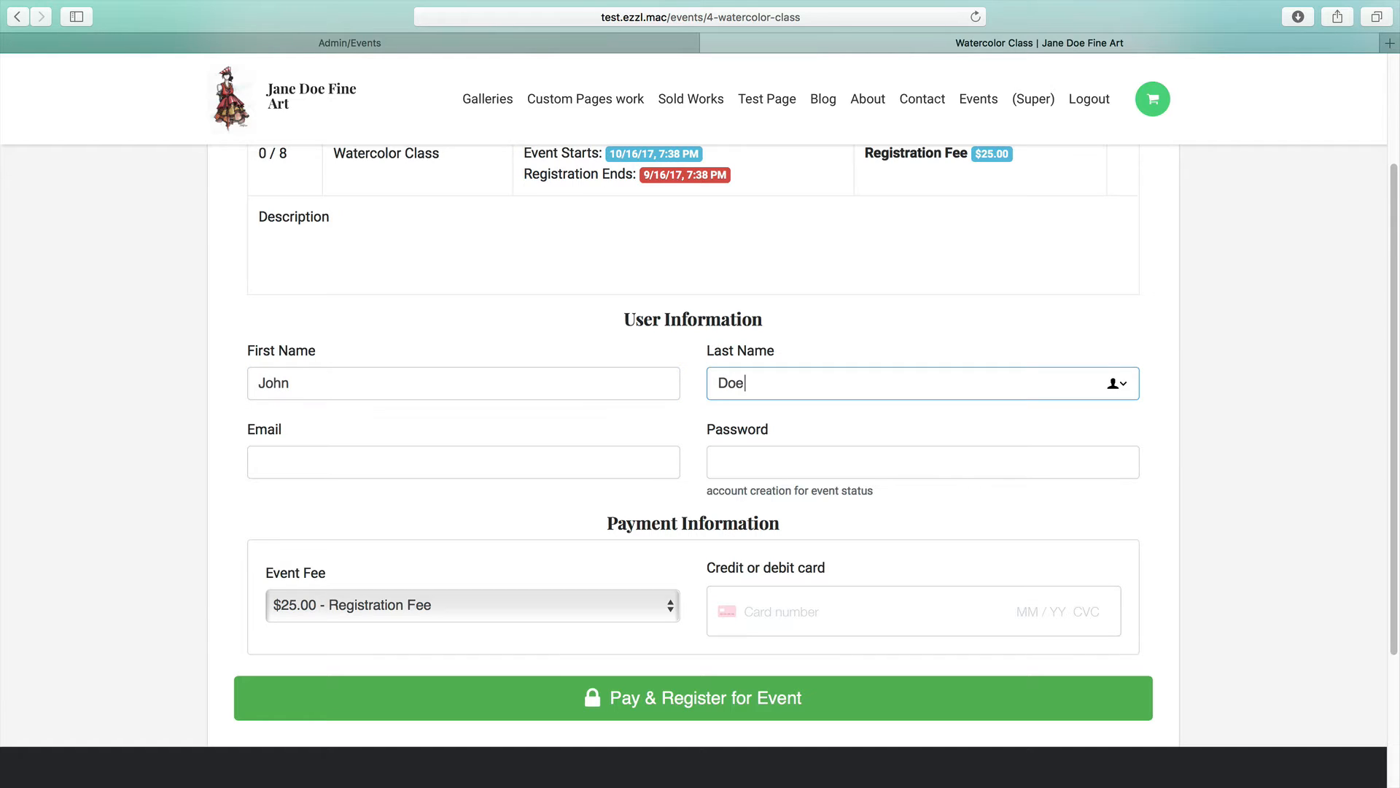
{"action": "key", "text": "Tab"}
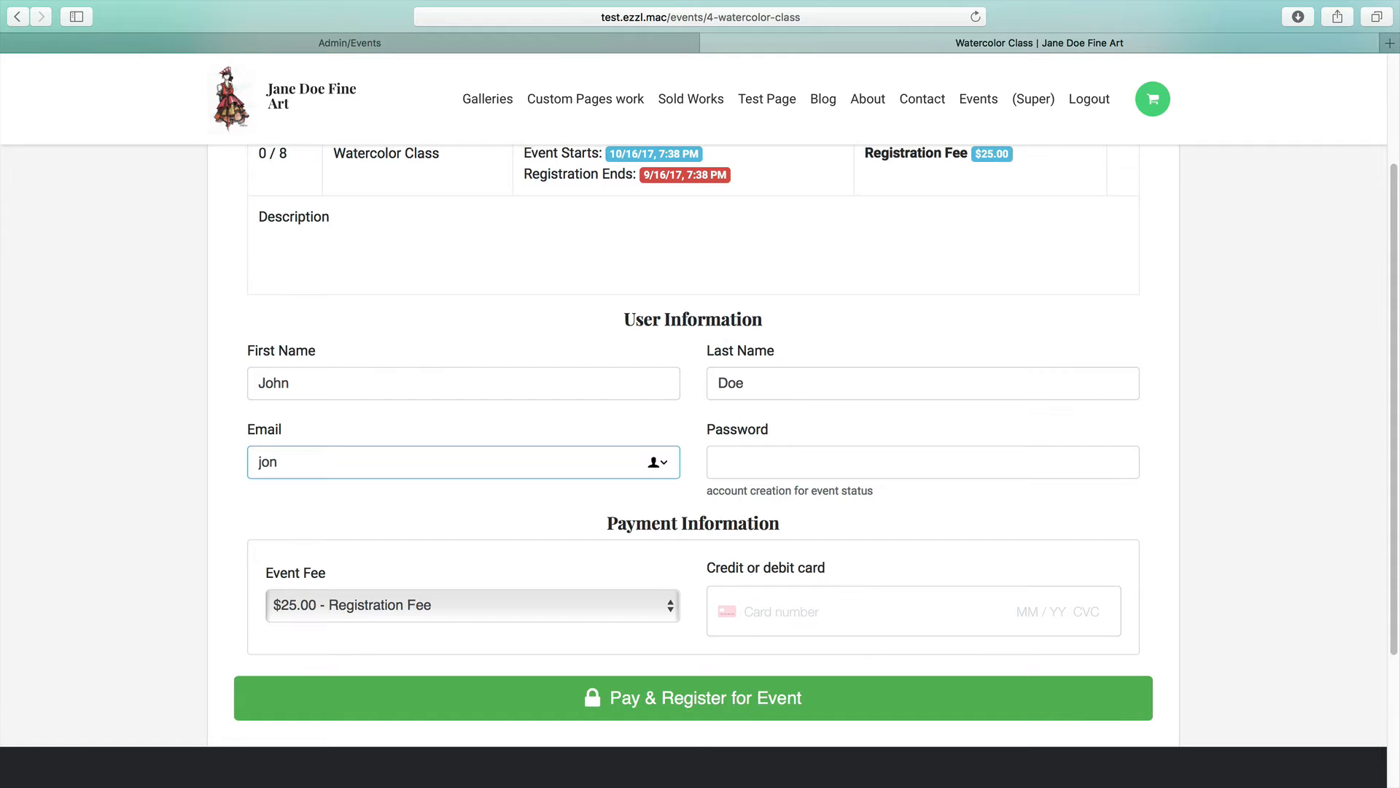
{"action": "left_click", "coordinate": [805, 446]}
{"action": "type", "text": "•••"}
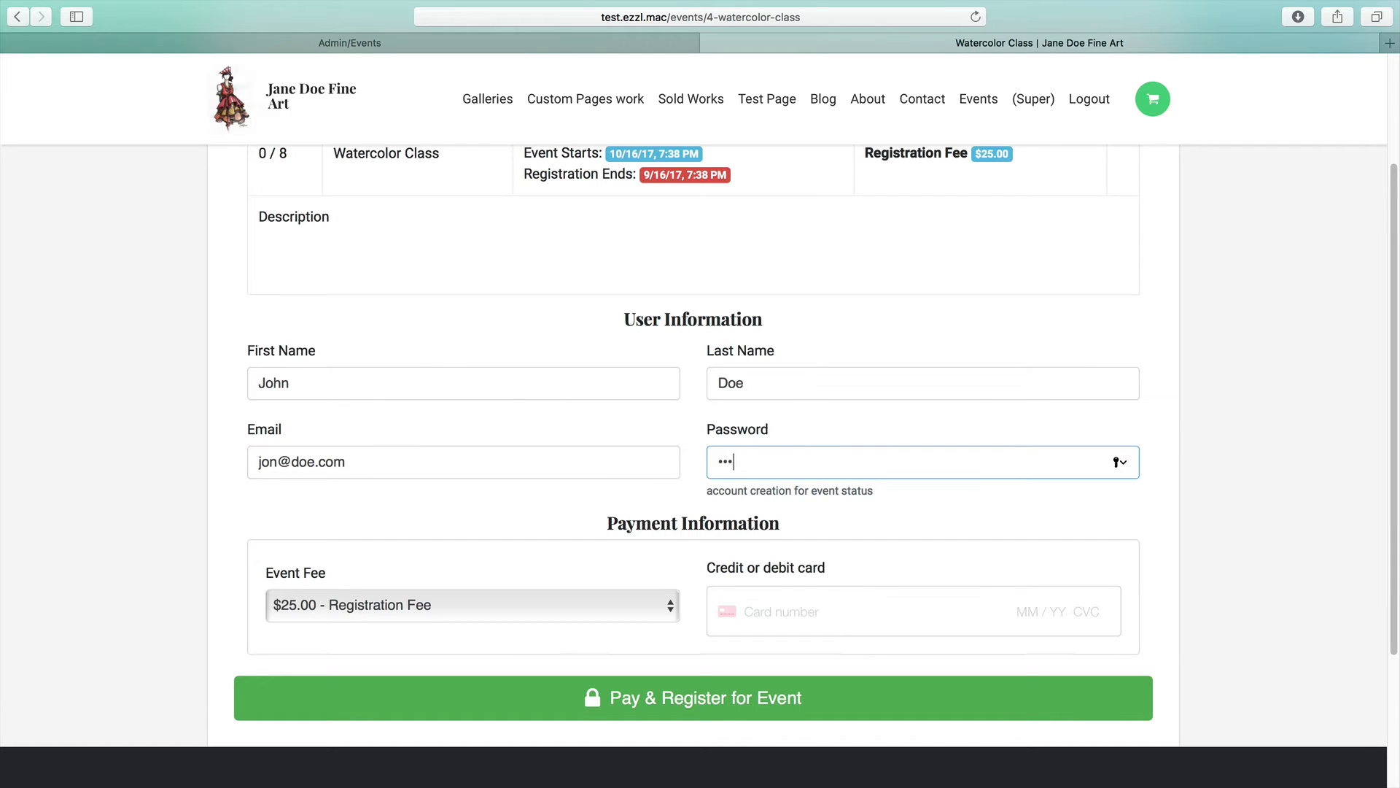
{"action": "double_click", "coordinate": [787, 467]}
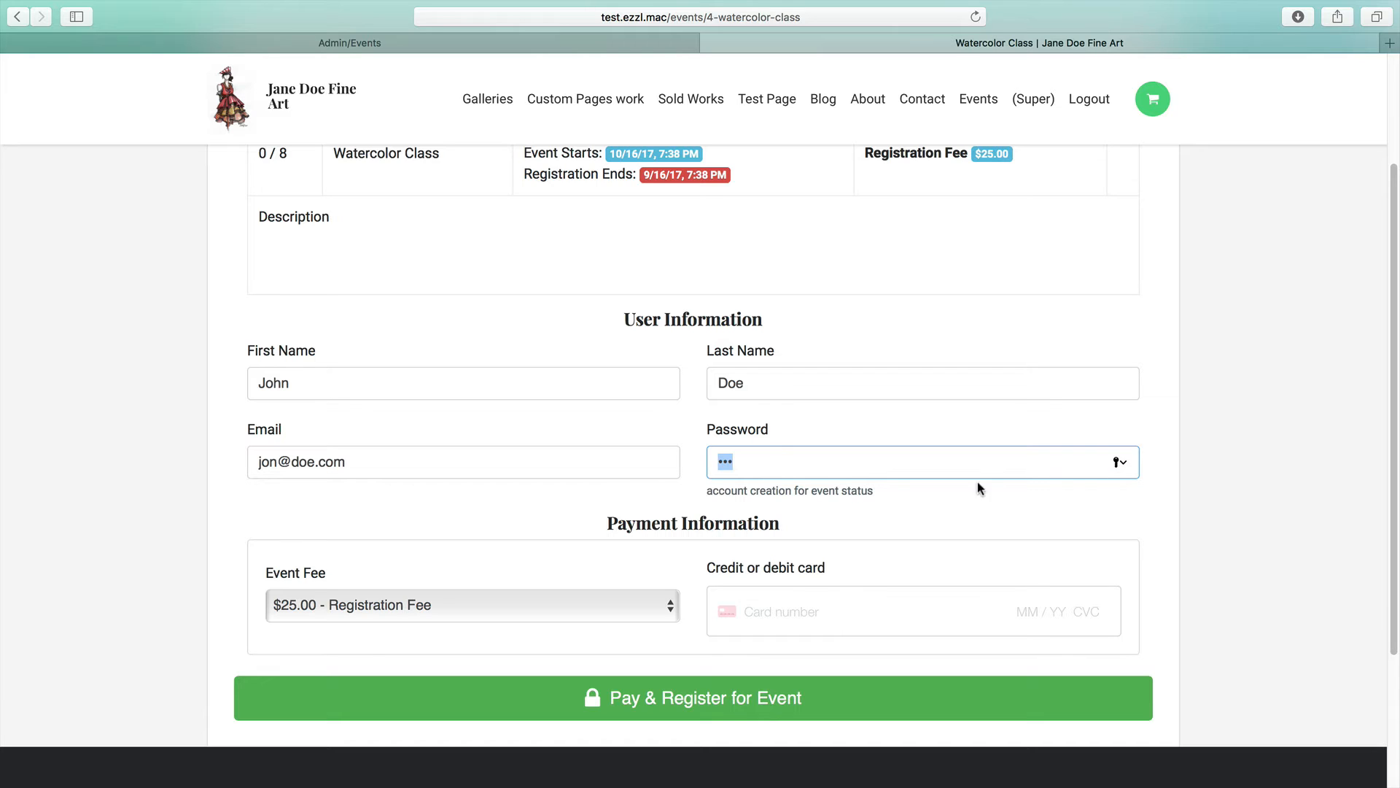
{"action": "left_click", "coordinate": [1215, 502]}
Keep the $25.00 Registration Fee, enter test card details with expiry 04 / 24, and pay
{"action": "left_click", "coordinate": [396, 610]}
{"action": "left_click", "coordinate": [583, 606]}
{"action": "scroll", "coordinate": [628, 549], "scroll_direction": "down", "scroll_amount": 1}
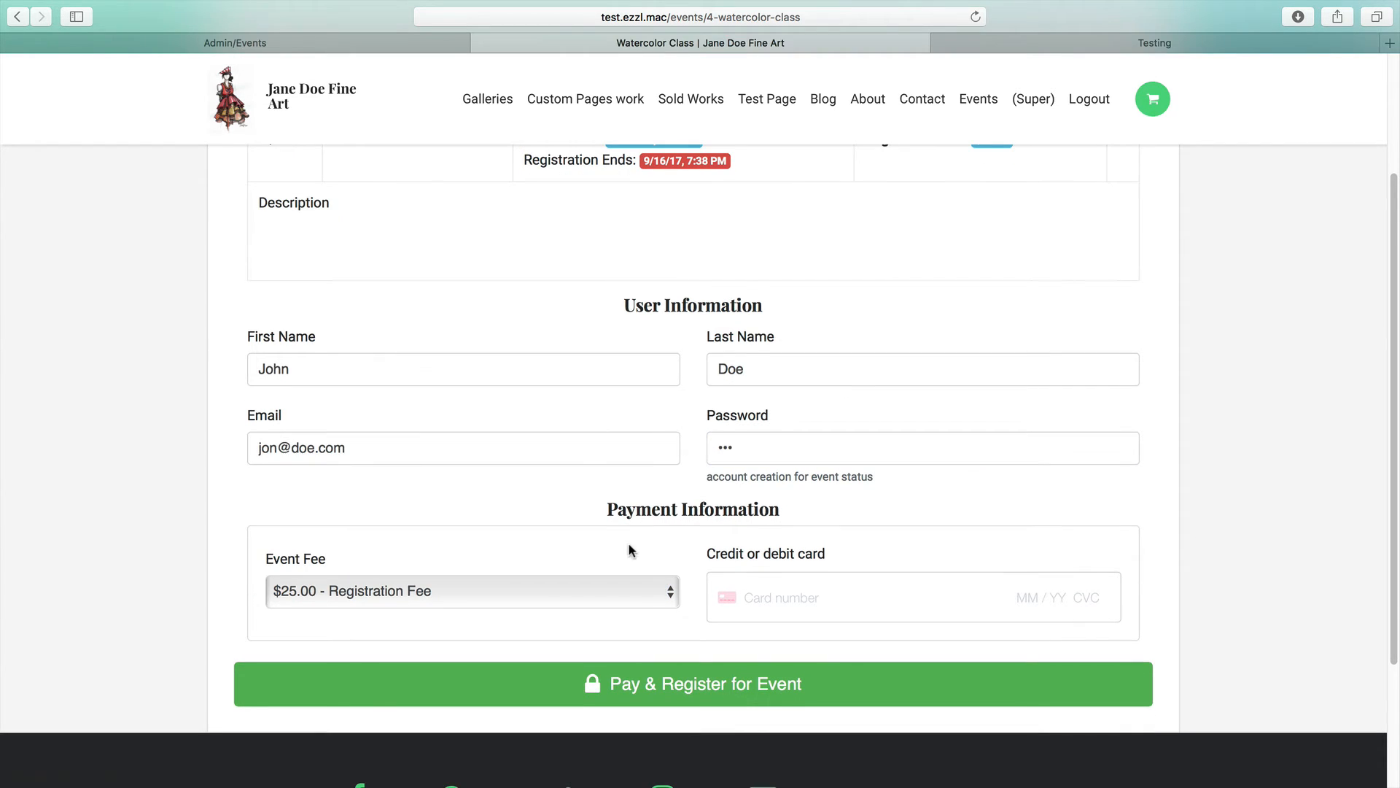
{"action": "left_click", "coordinate": [768, 598]}
{"action": "key", "text": "super+v"}
{"action": "type", "text": "04 / 24 "}
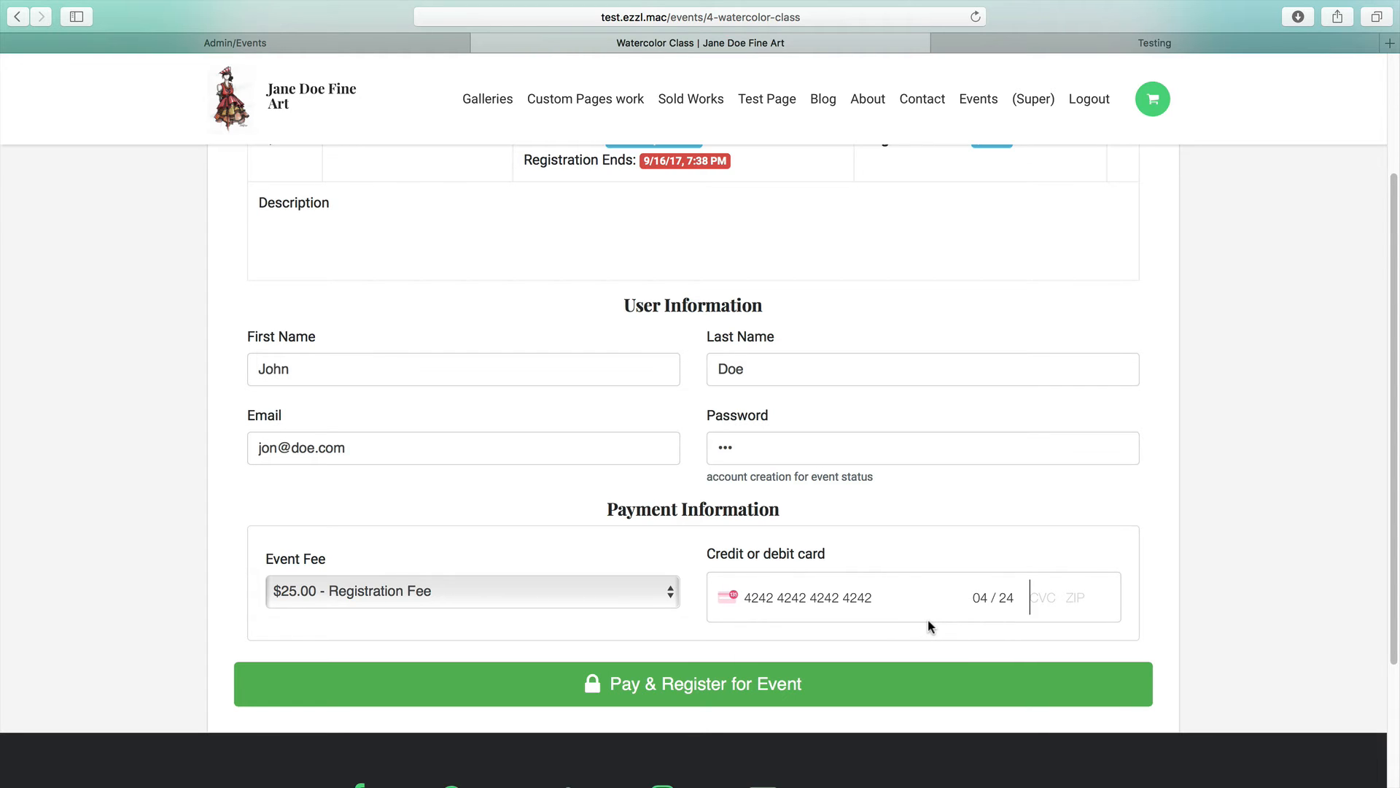
{"action": "type", "text": "424 424"}
{"action": "left_click", "coordinate": [1220, 582]}
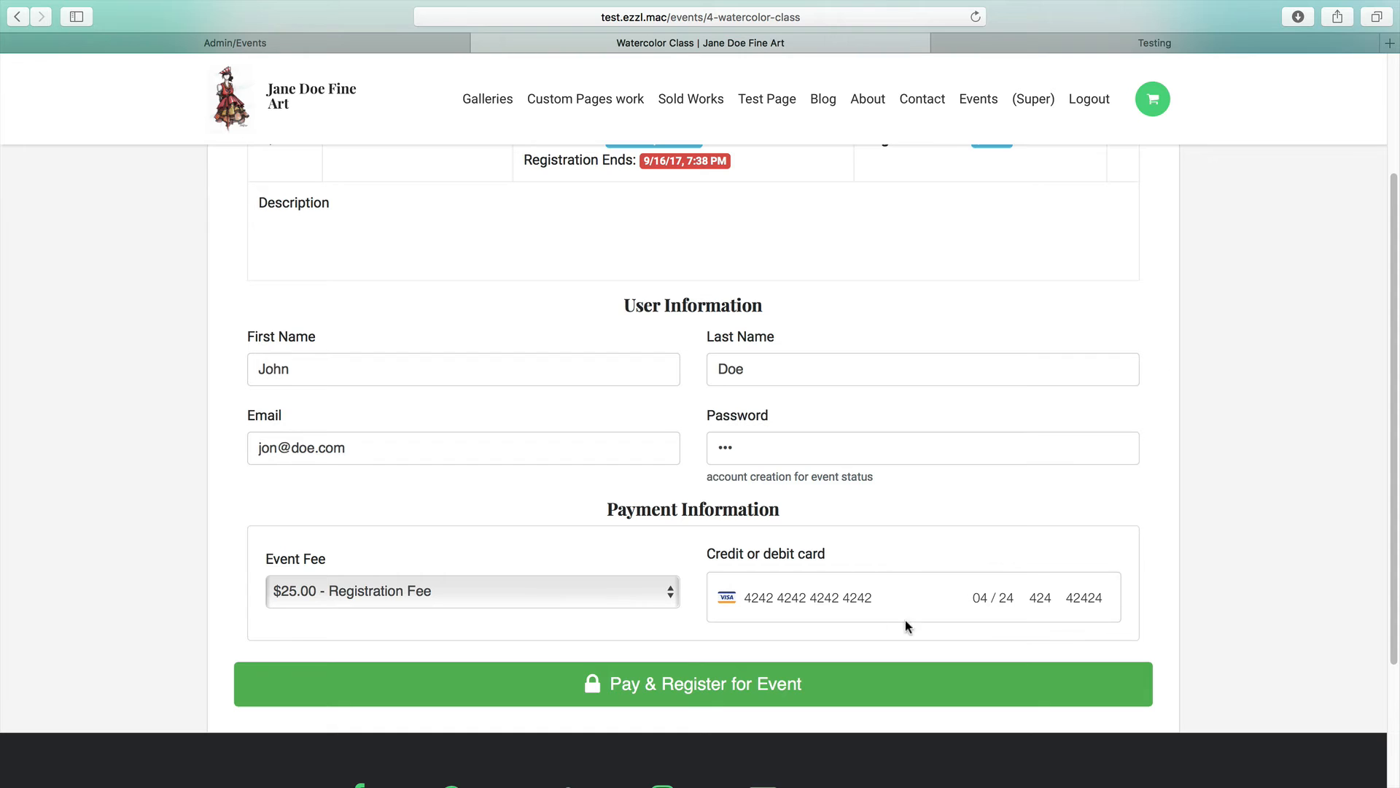
{"action": "left_click", "coordinate": [655, 685]}
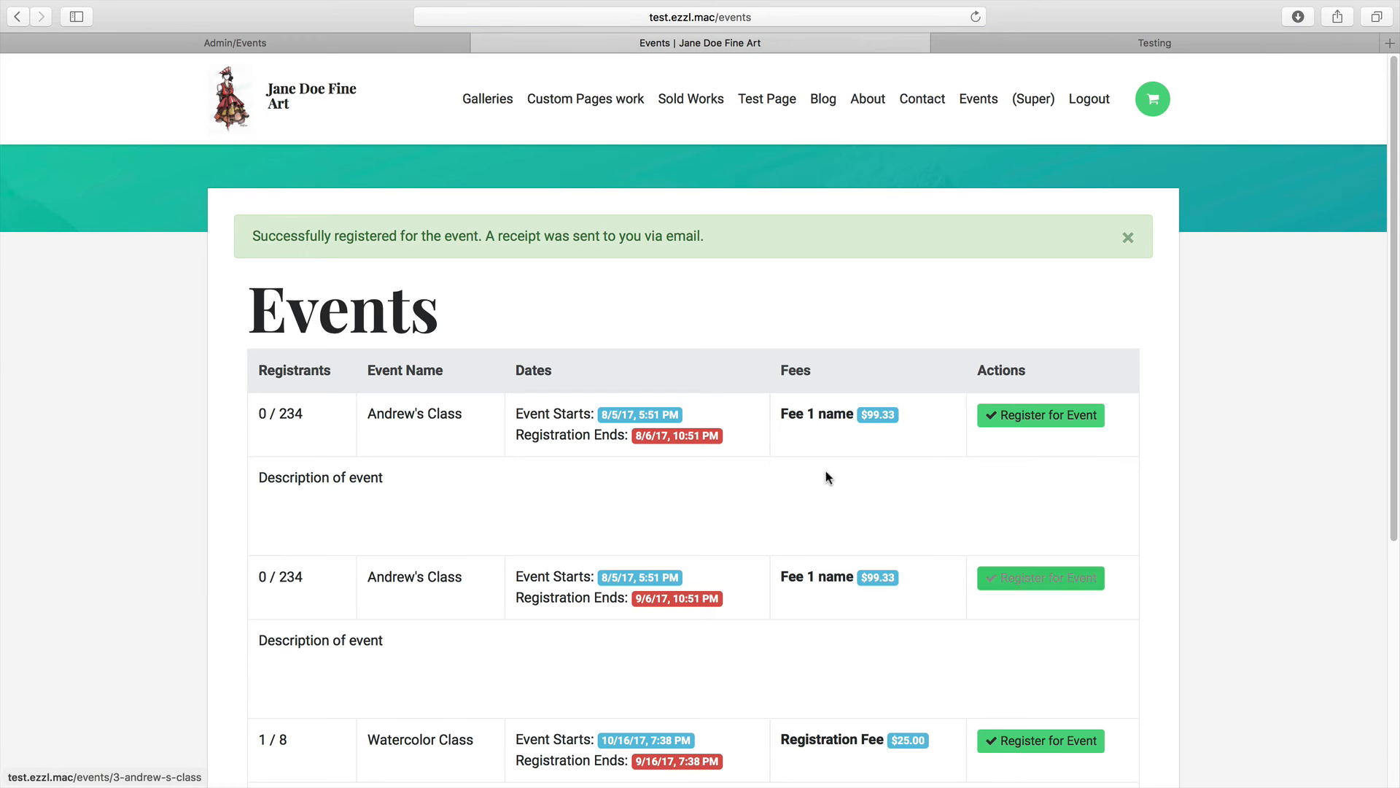
Check the registration confirmation and receipt e-mail notice, then refresh the public Events list
{"action": "left_click_drag", "start_coordinate": [253, 236], "coordinate": [484, 235]}
{"action": "left_click", "coordinate": [735, 236]}
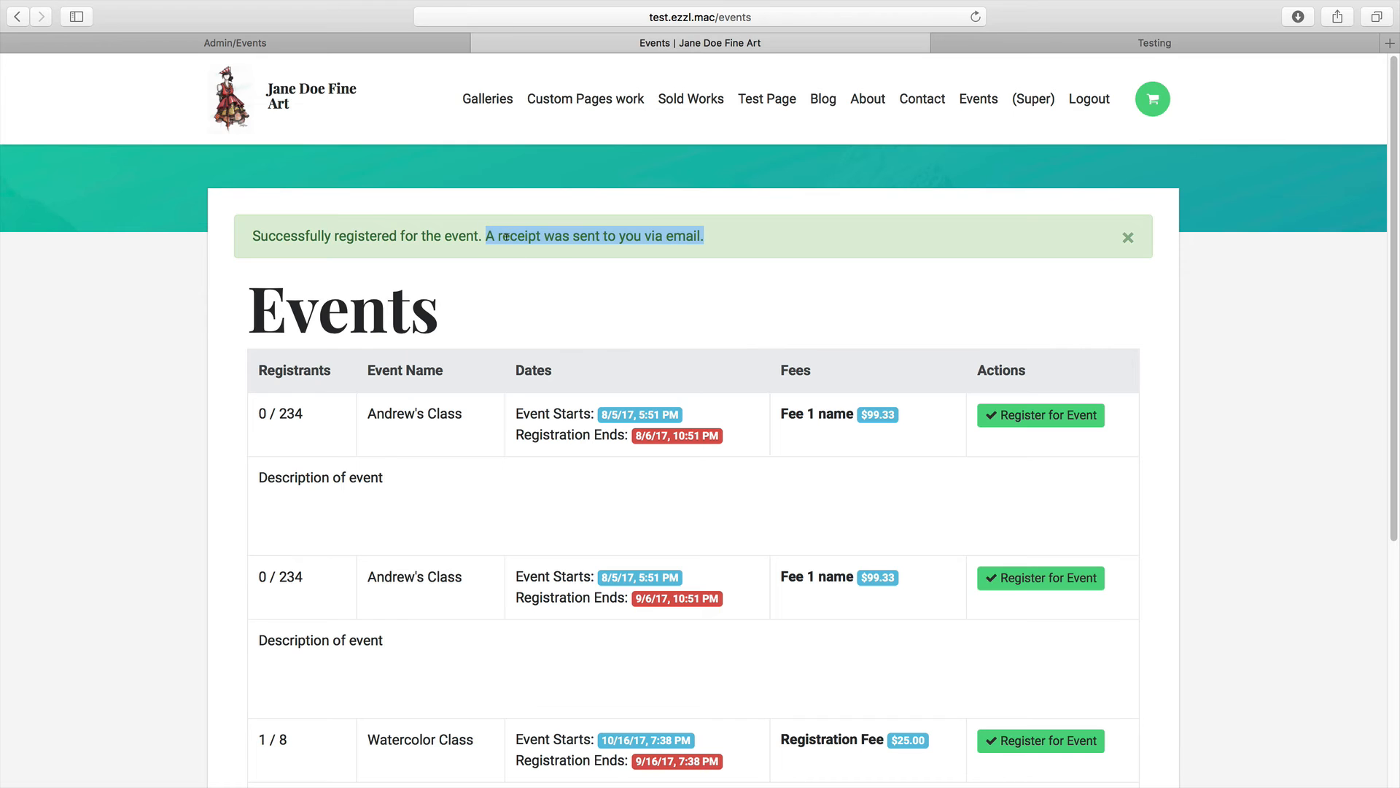
{"action": "scroll", "coordinate": [562, 271], "scroll_direction": "down", "scroll_amount": 2}
{"action": "scroll", "coordinate": [562, 271], "scroll_direction": "up", "scroll_amount": 2}
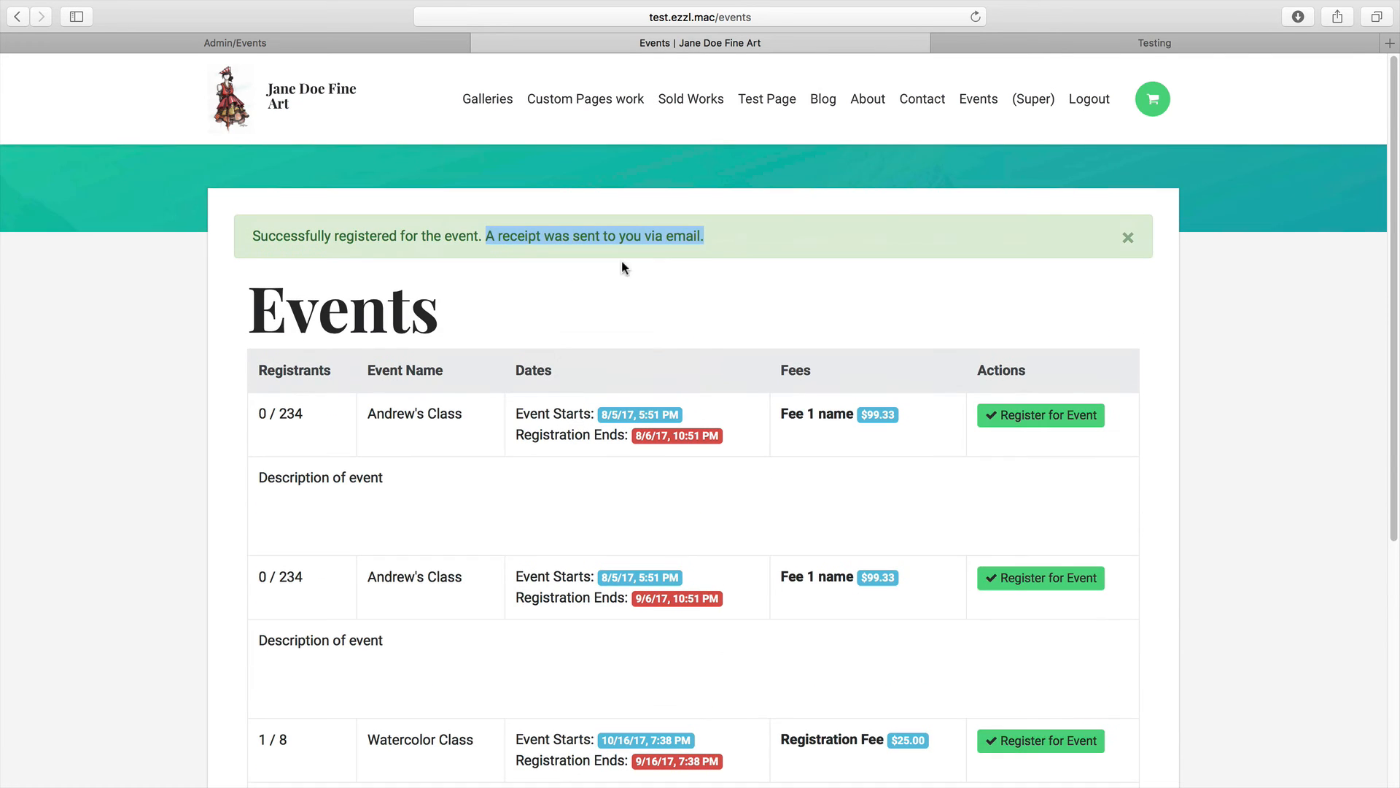
{"action": "left_click", "coordinate": [978, 100]}
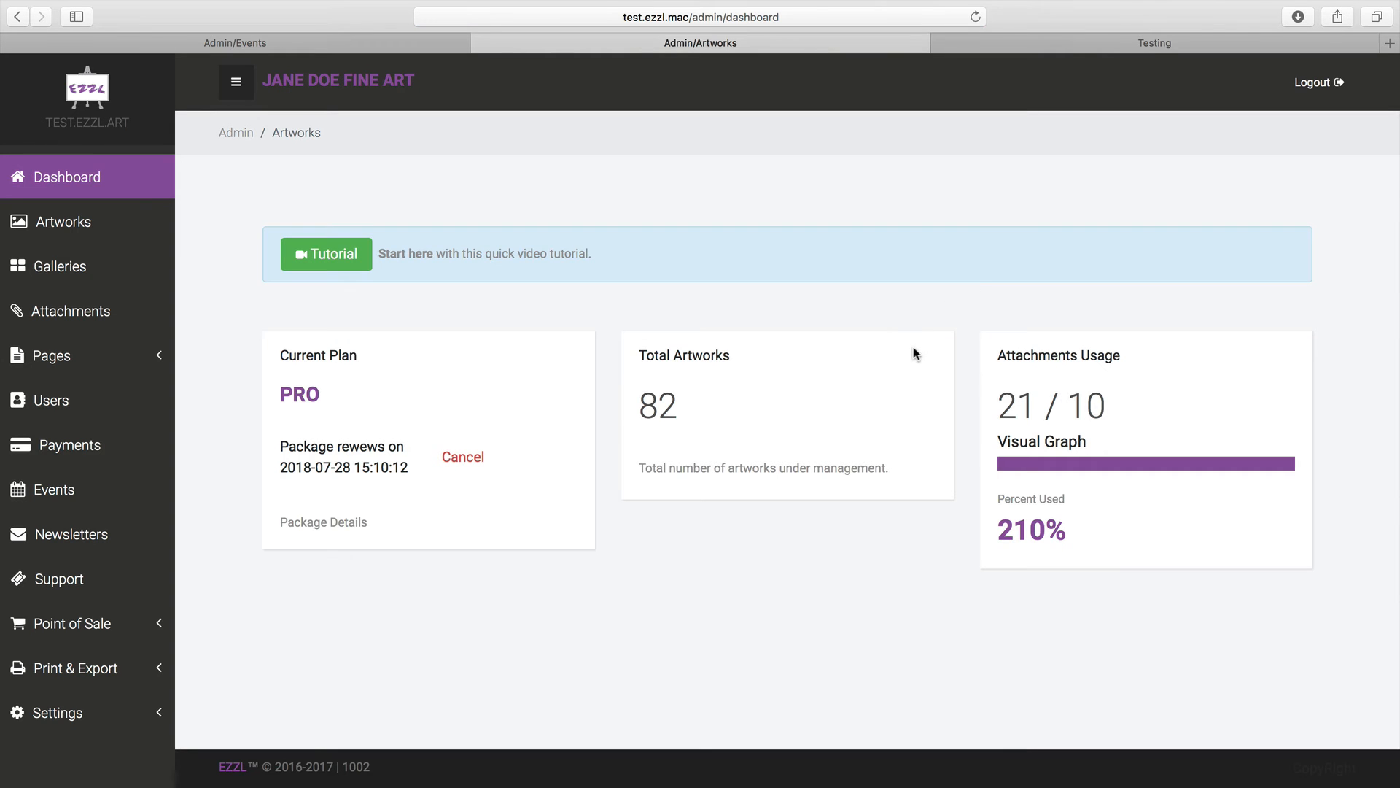
Open the admin Events list and highlight Watercolor Class's 1 / 8 registrant count
{"action": "left_click", "coordinate": [102, 489]}
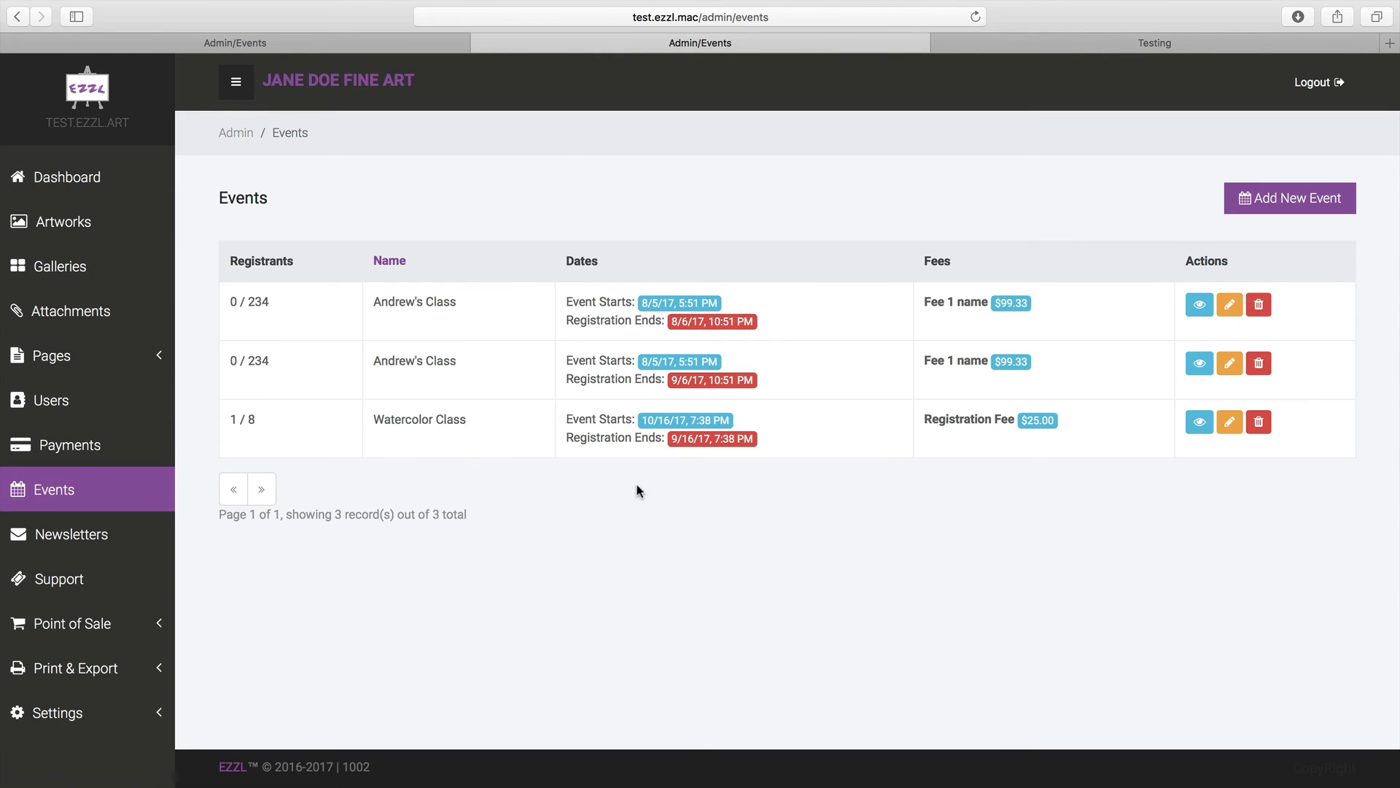
{"action": "left_click_drag", "start_coordinate": [196, 418], "coordinate": [265, 419]}
Open the Watercolor Class registrants page and highlight the registrant's last name and e-mail
{"action": "left_click", "coordinate": [1200, 424]}
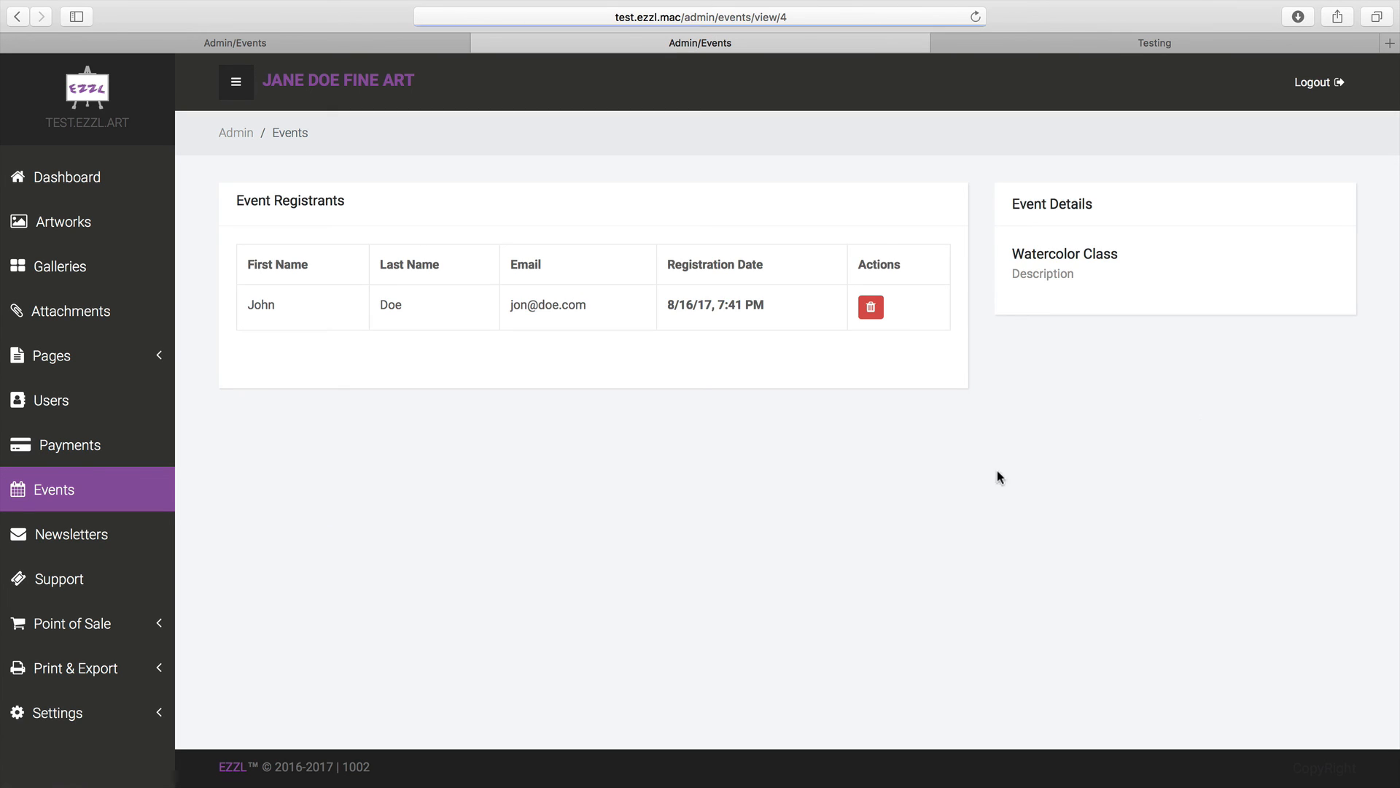
{"action": "double_click", "coordinate": [391, 304]}
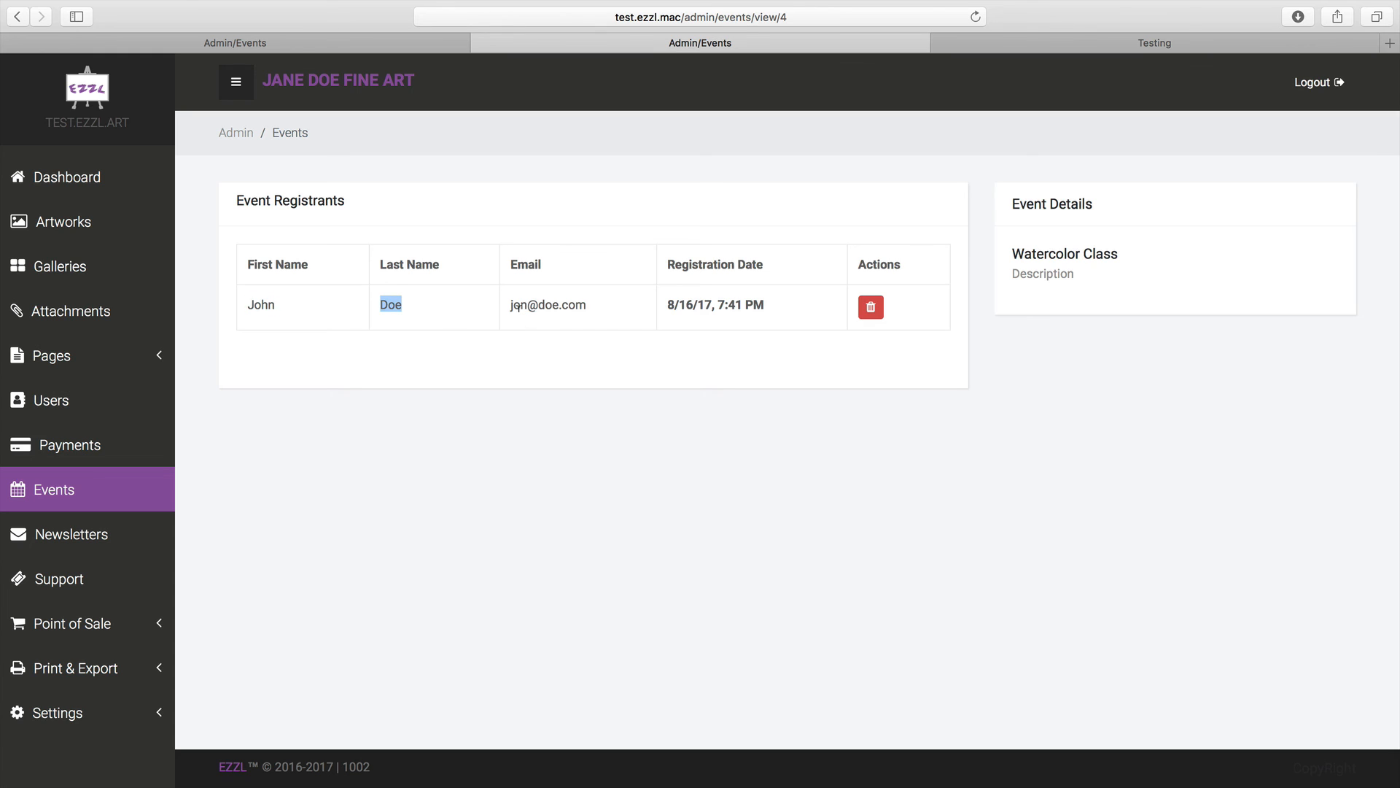
{"action": "left_click_drag", "start_coordinate": [510, 305], "coordinate": [779, 308]}
{"action": "left_click", "coordinate": [490, 437]}
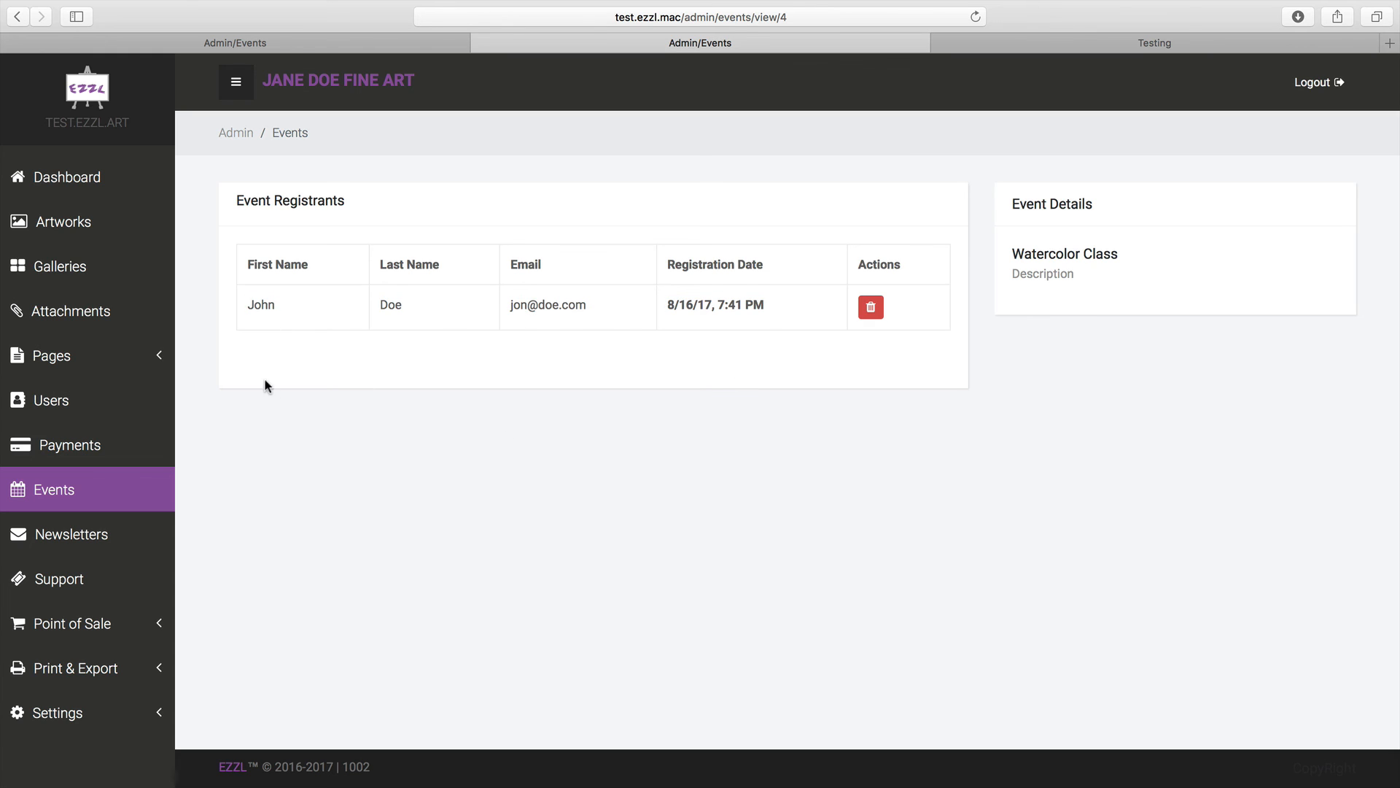